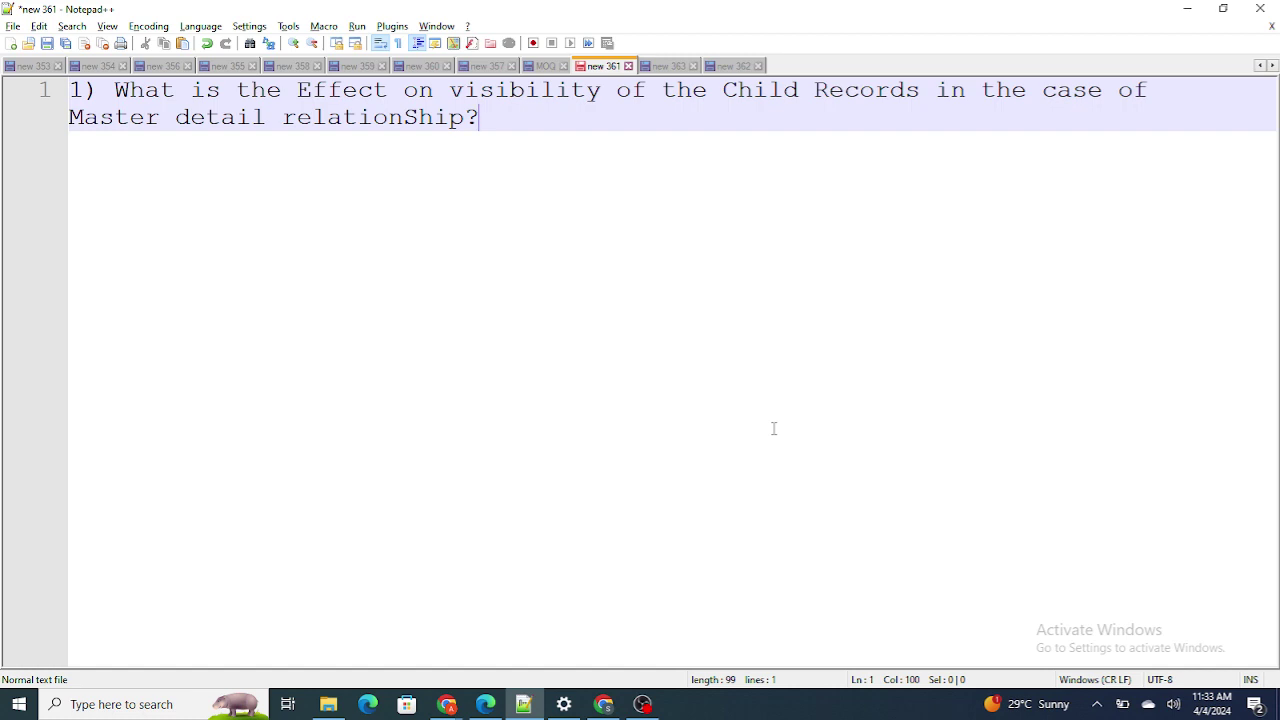
Switch from the Notepad++ question to the Salesforce Comp1 company record in Chrome.
left_click(604, 704)
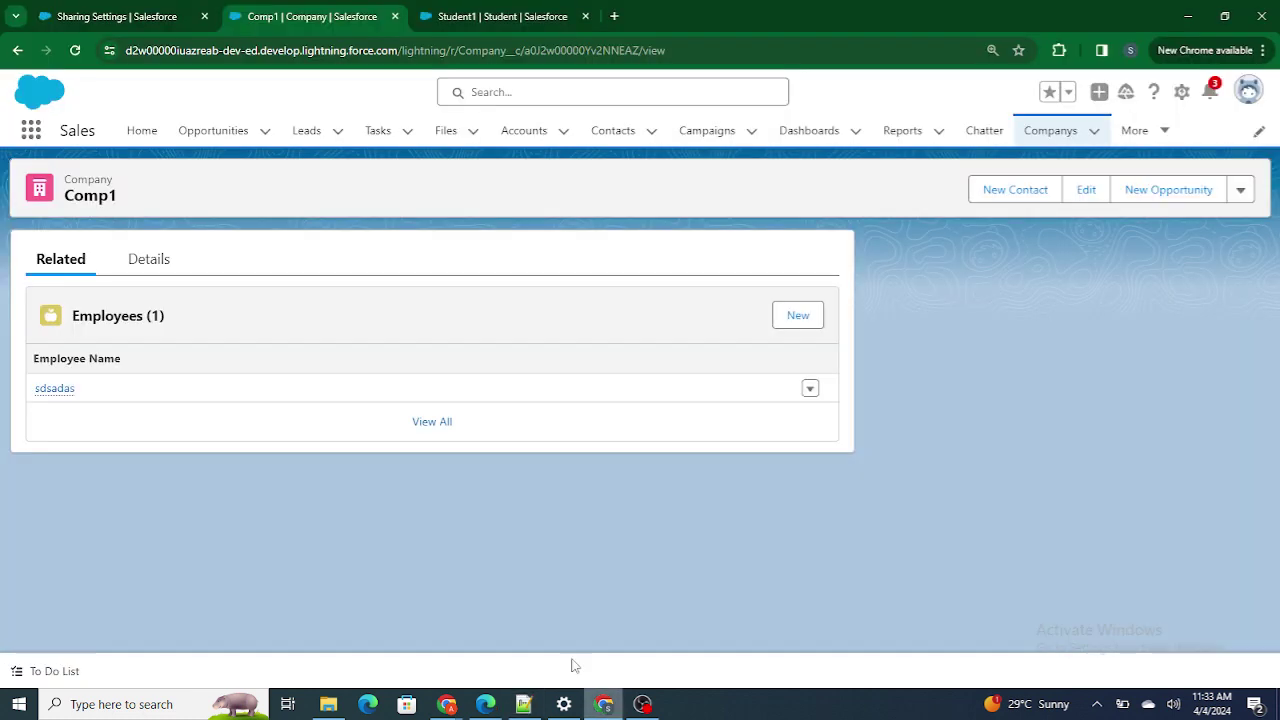
Review Comp1's detail fields and related employees, and check the signed-in user's profile menu.
left_click(147, 258)
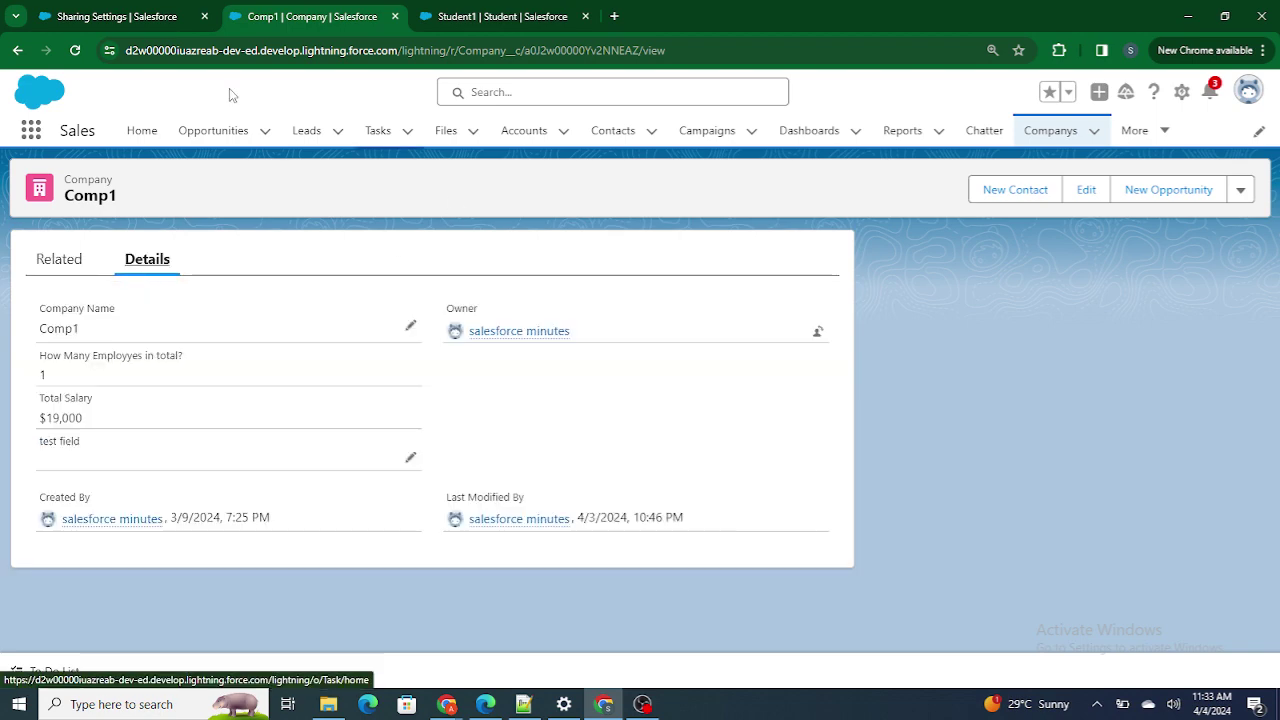
left_click(60, 258)
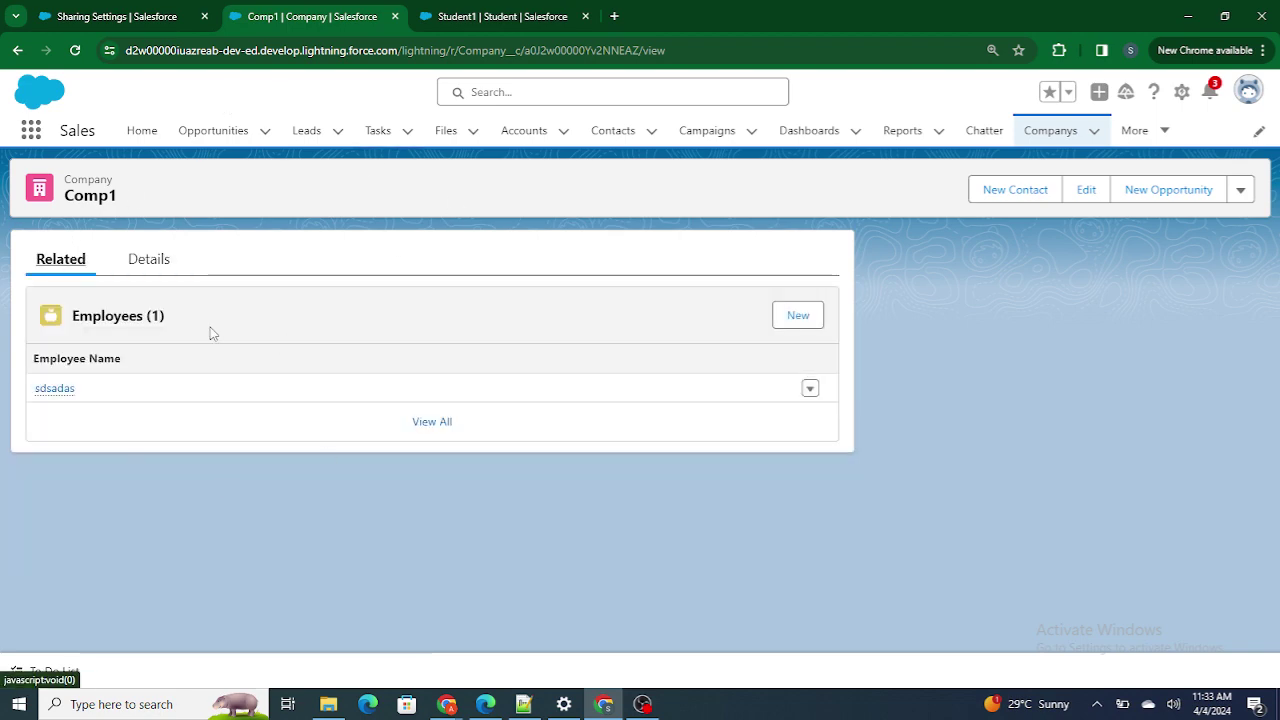
left_click(1249, 94)
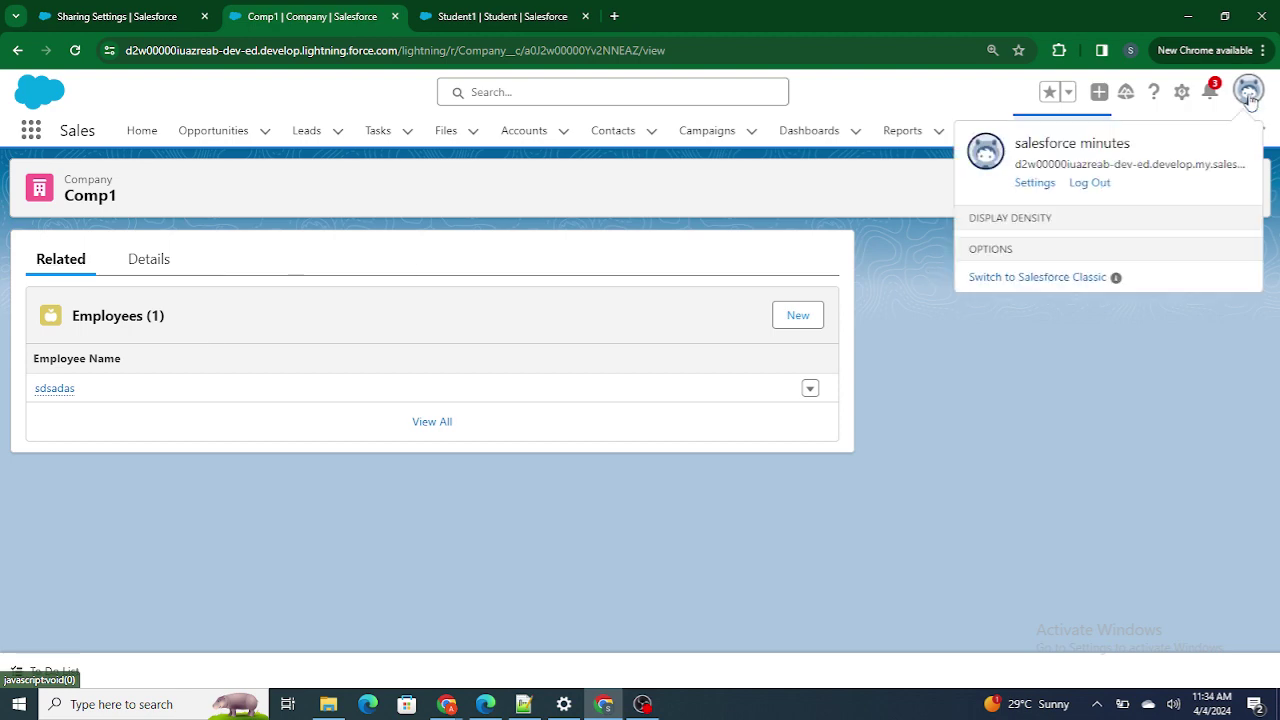
left_click(850, 287)
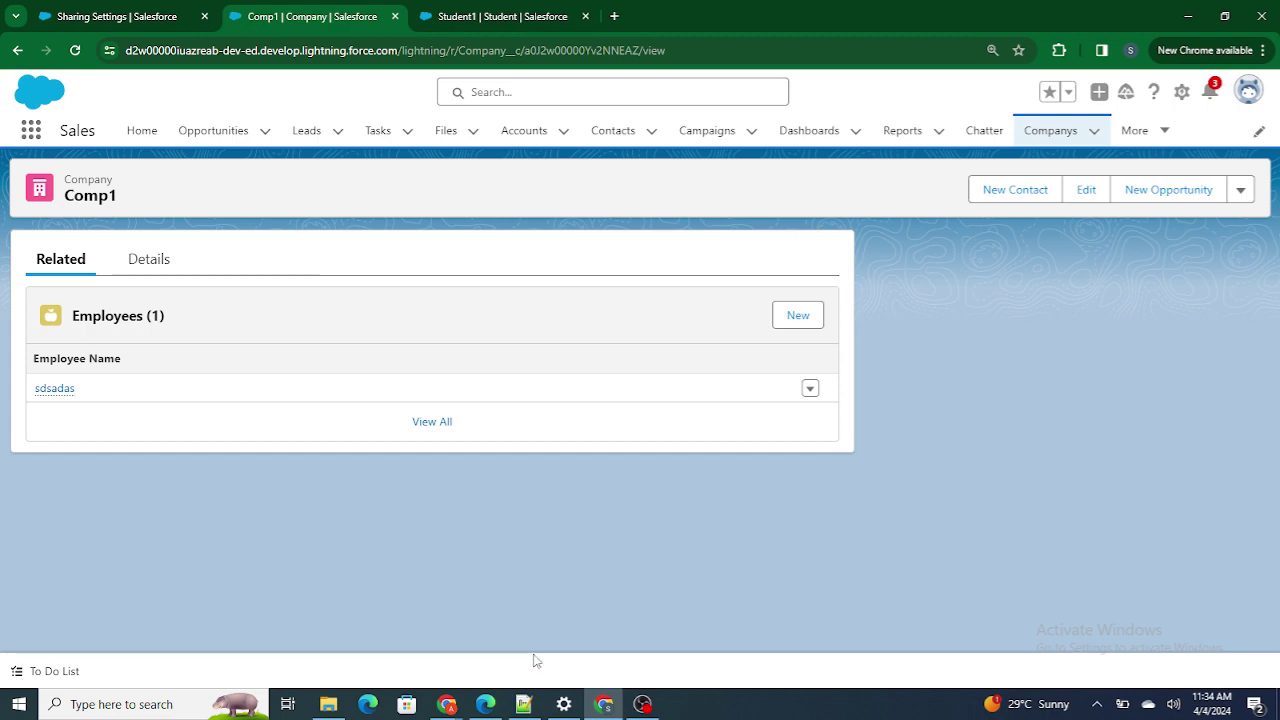
Check which user is signed in to the other browser session's Salesforce home.
left_click(485, 704)
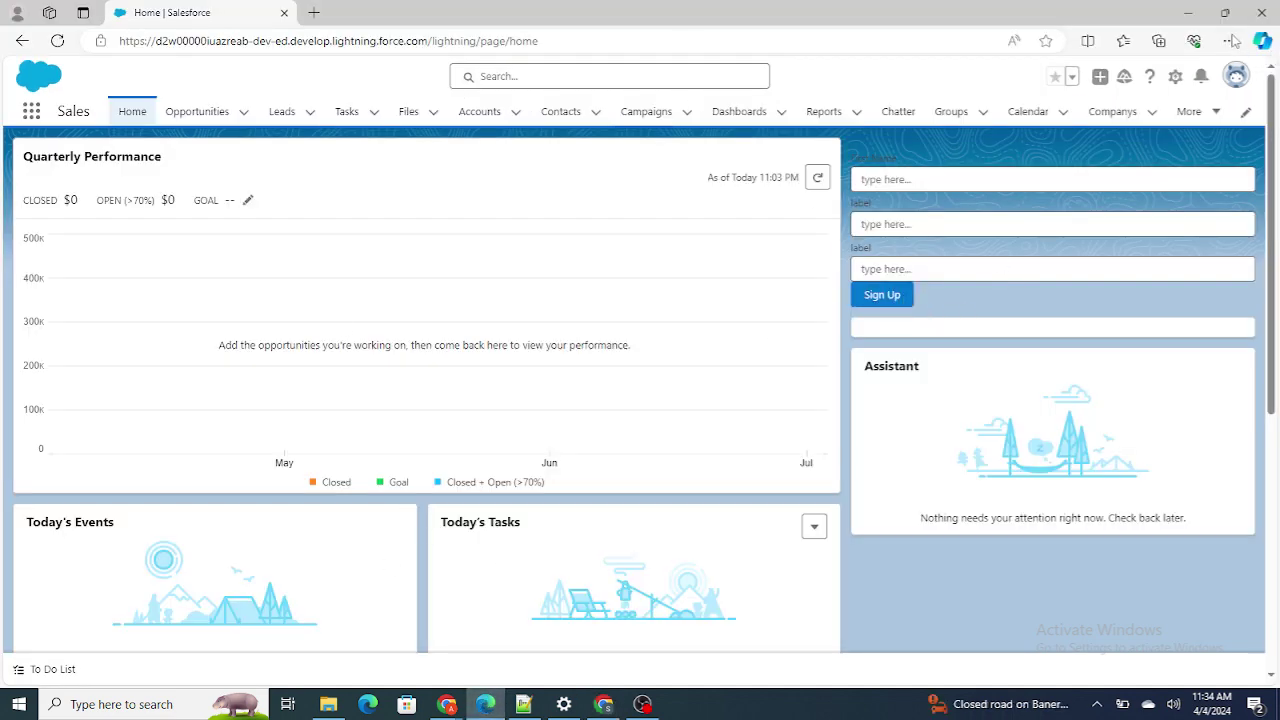
left_click(1237, 73)
left_click(604, 704)
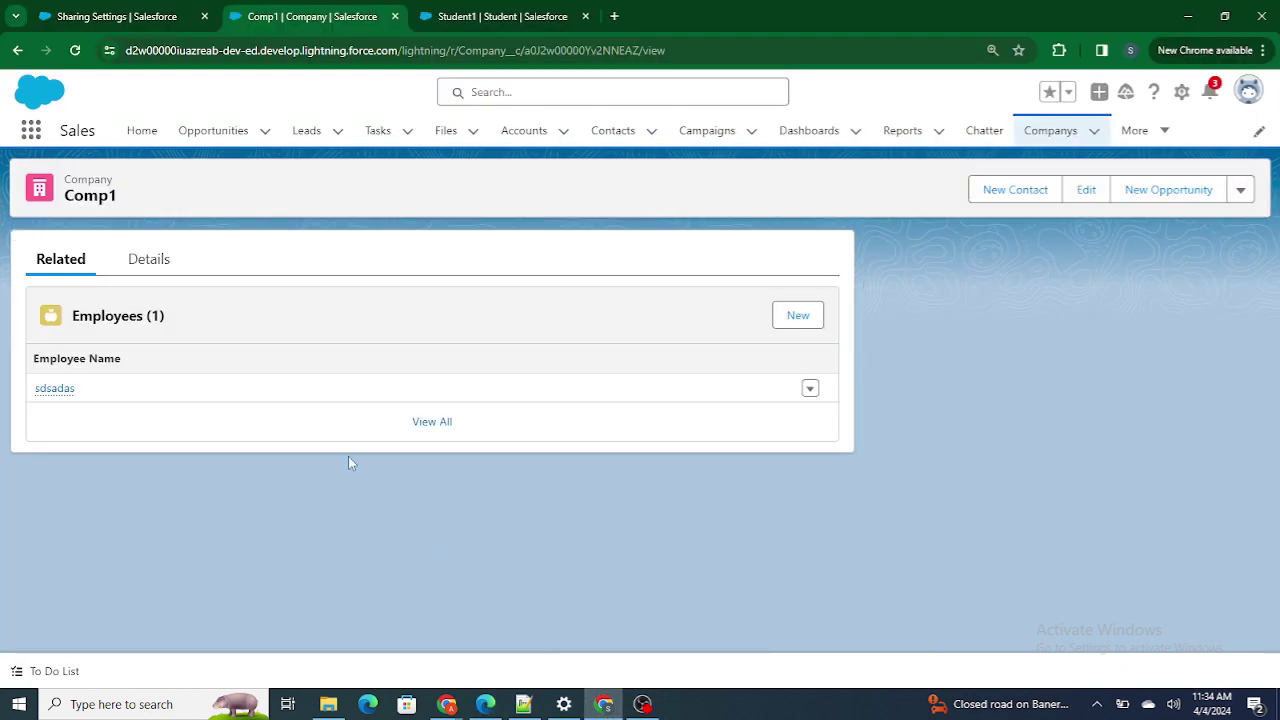
Review Comp1's related employee and end on its details with owner, employee count and salary.
left_click(135, 252)
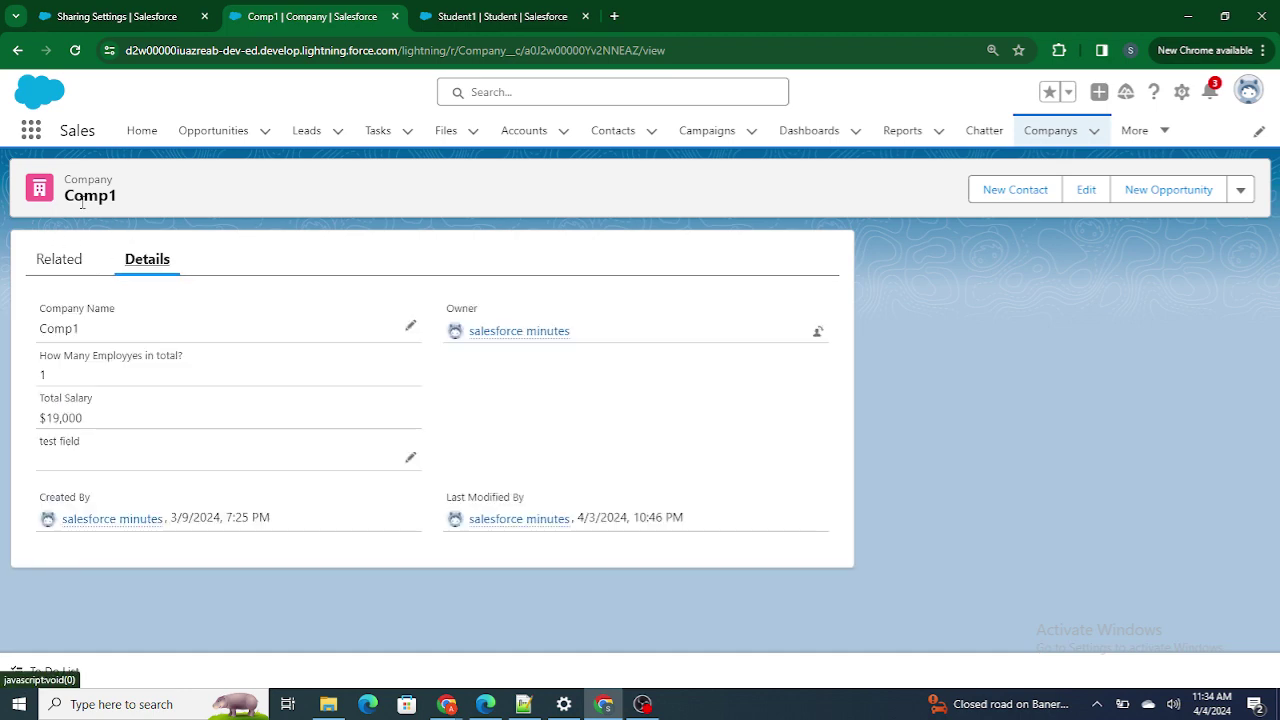
left_click(84, 268)
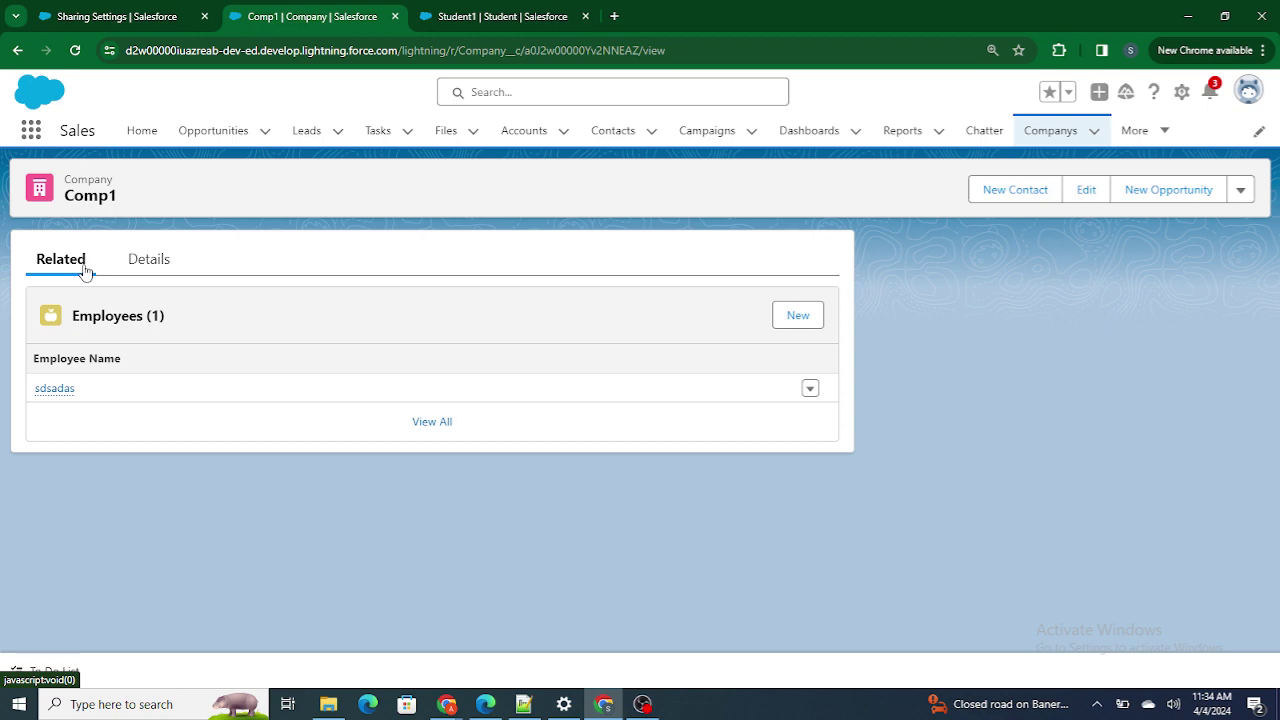
left_click(141, 260)
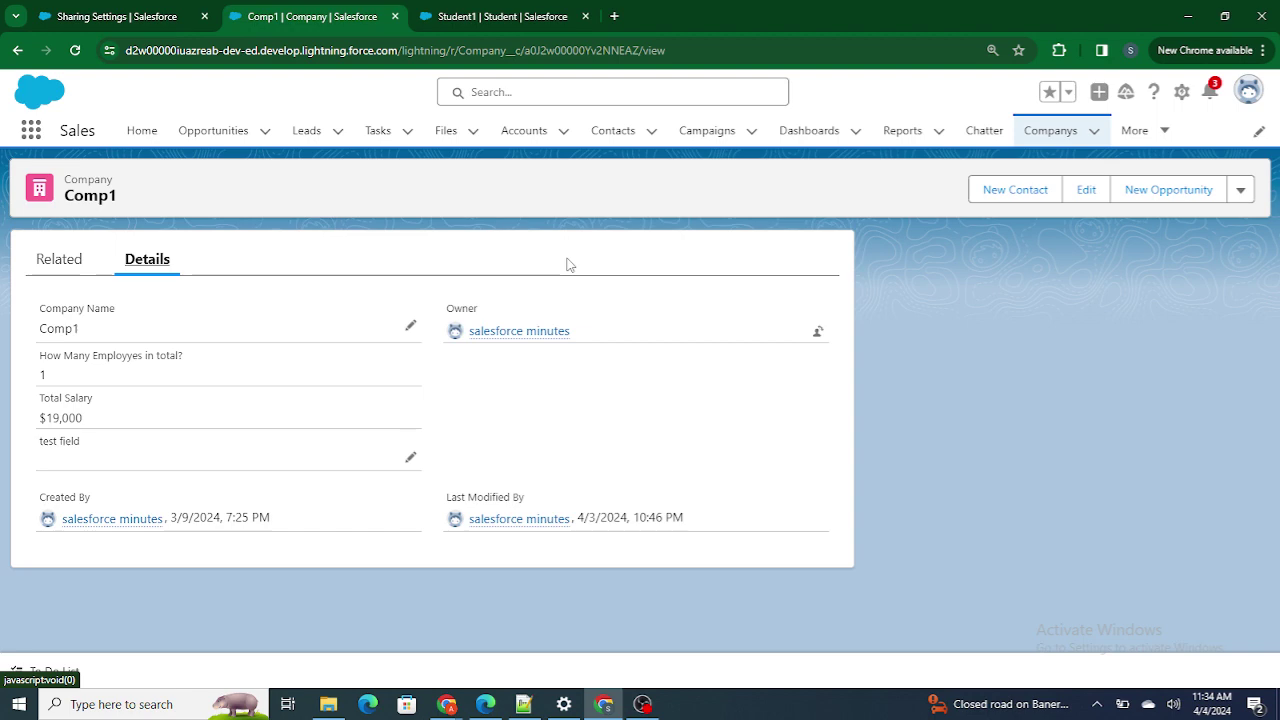
Find Company in Sharing Settings and highlight its Private default access.
left_click(168, 10)
key("ctrl+f")
type("Company")
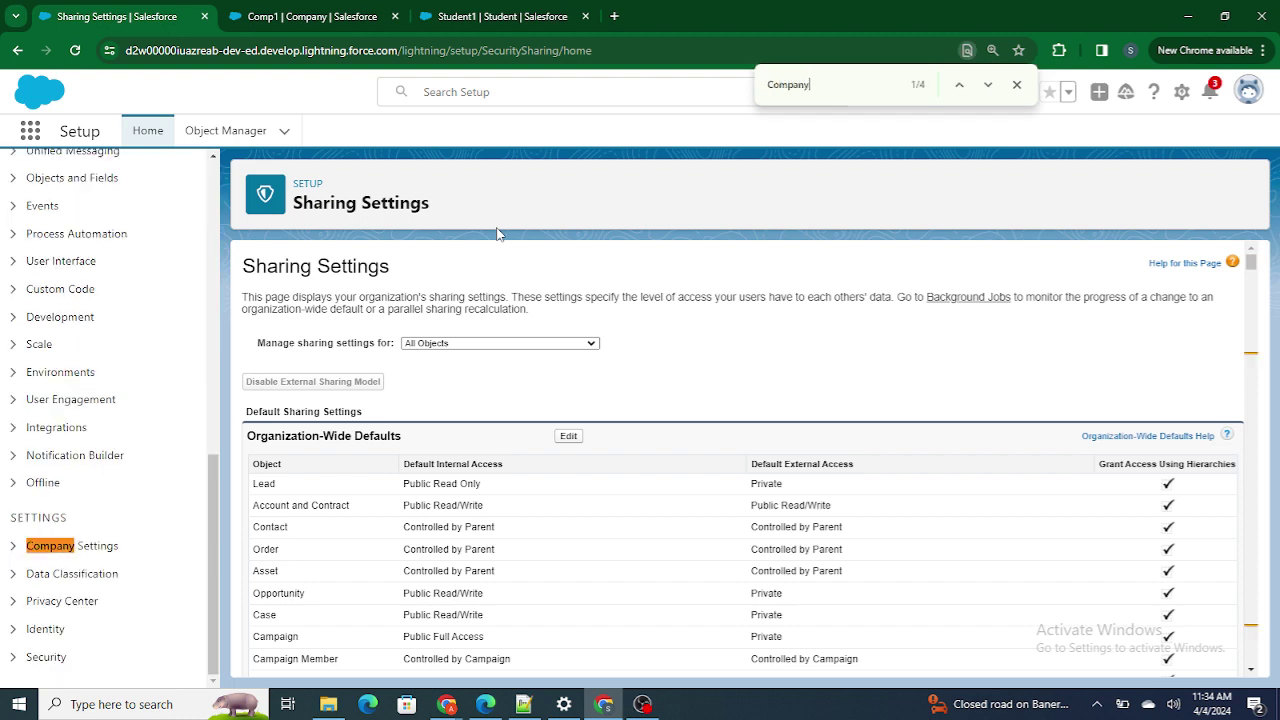
key("Return")
left_click_drag(405, 458, 435, 462)
key("Escape")
Load the Comp1 record URL in the other browser session to show the access error.
left_click(290, 16)
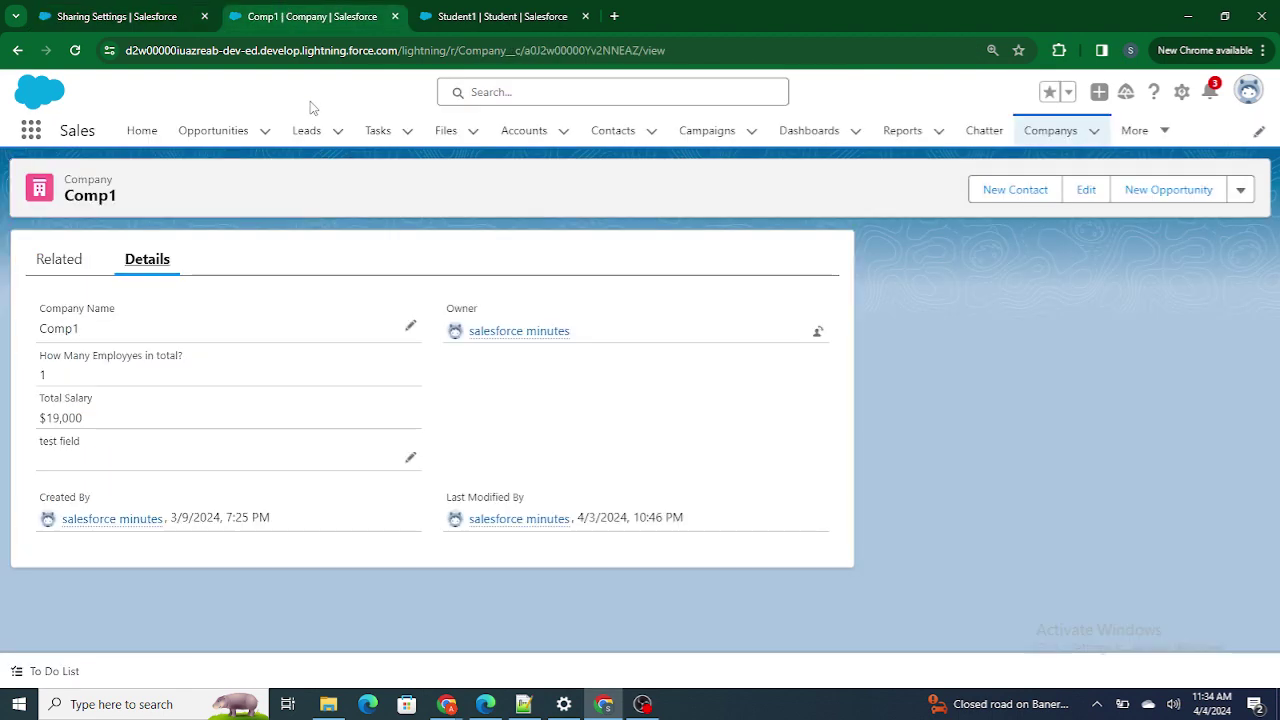
left_click(365, 50)
key("ctrl+c")
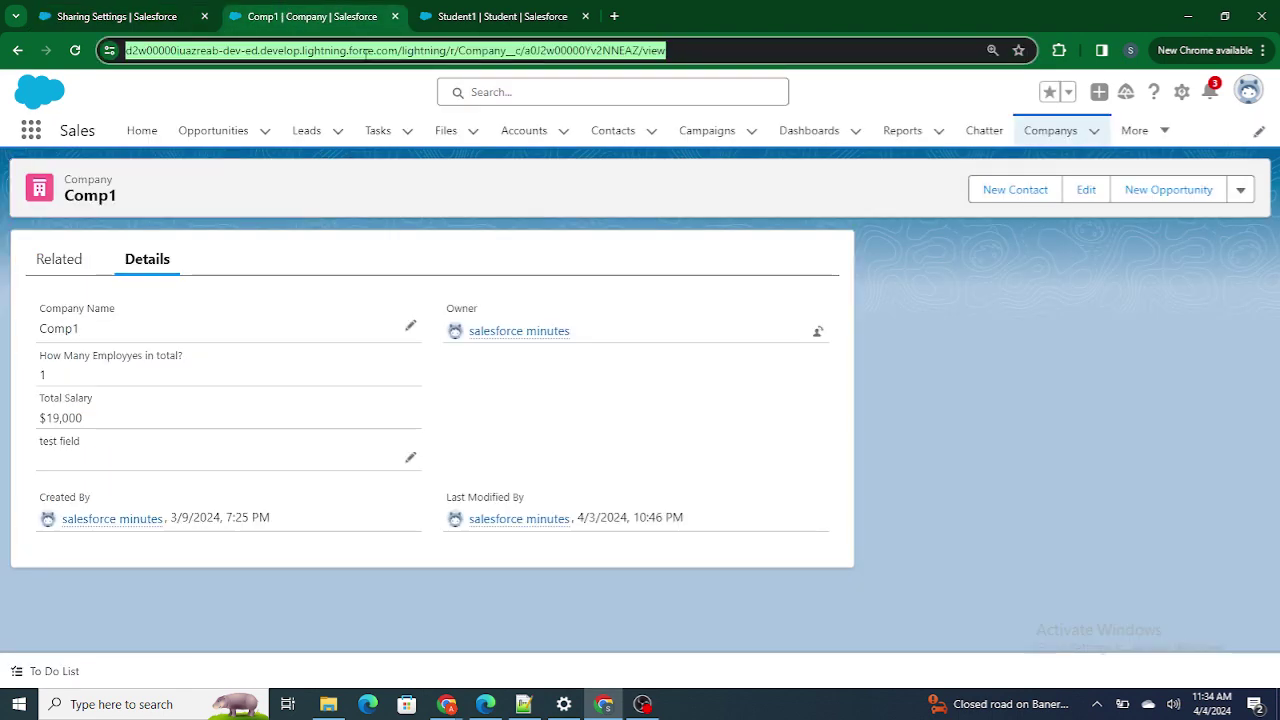
left_click(485, 704)
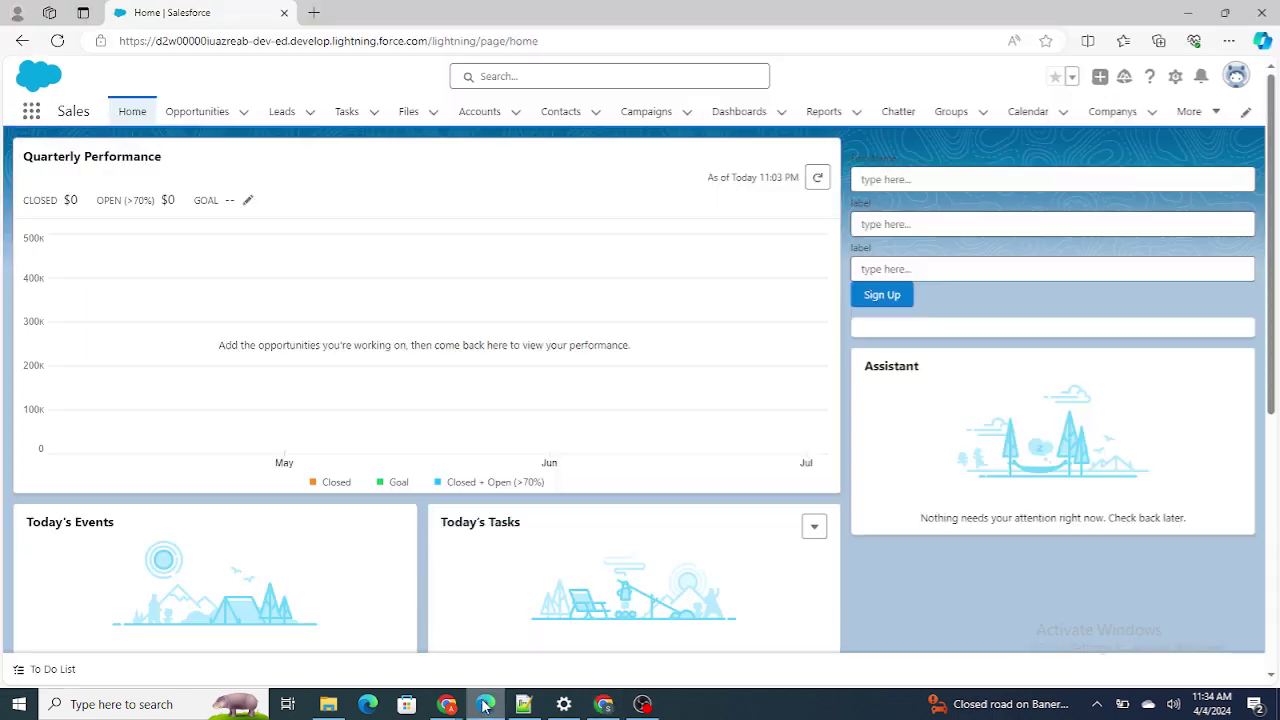
left_click(359, 42)
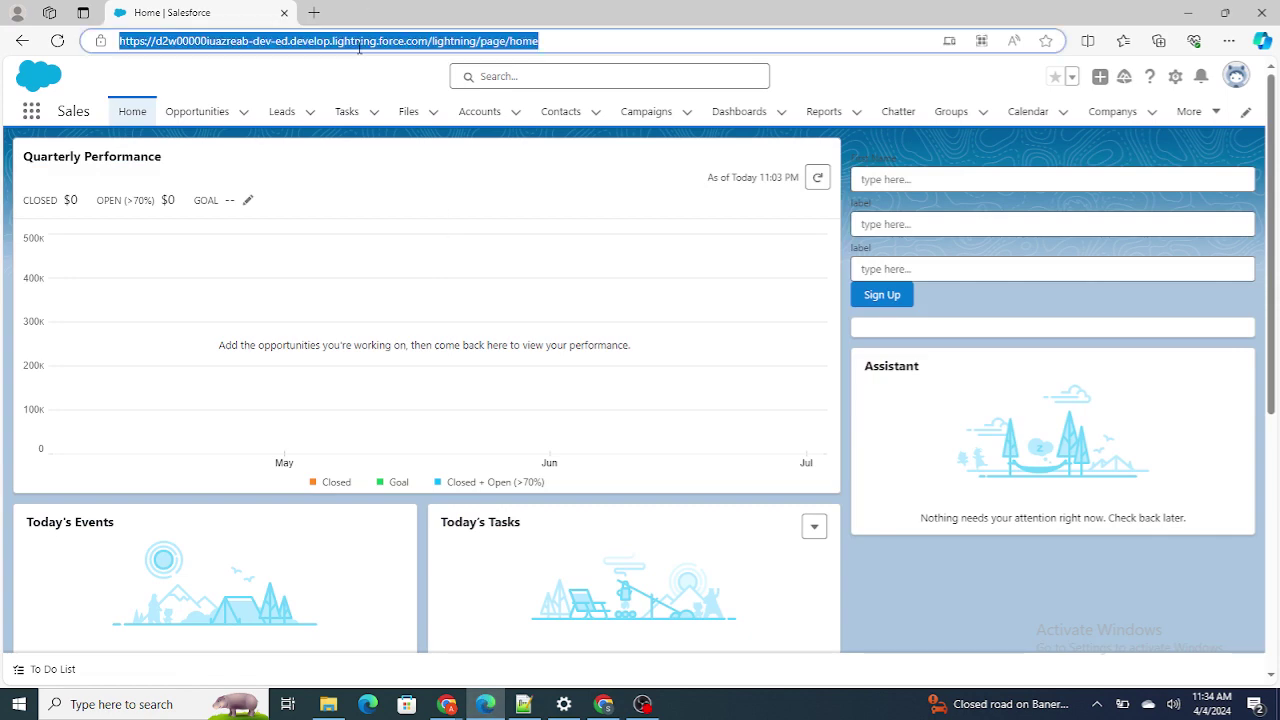
key("ctrl+v")
key("Return")
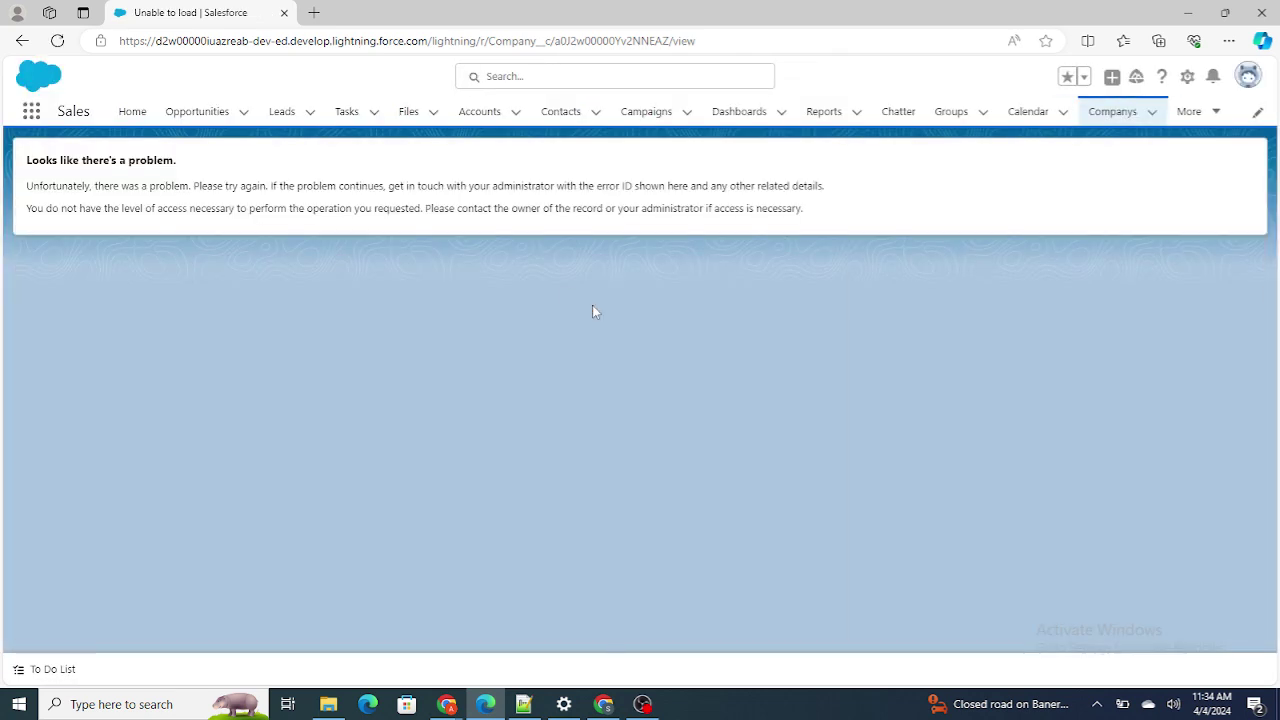
left_click(610, 702)
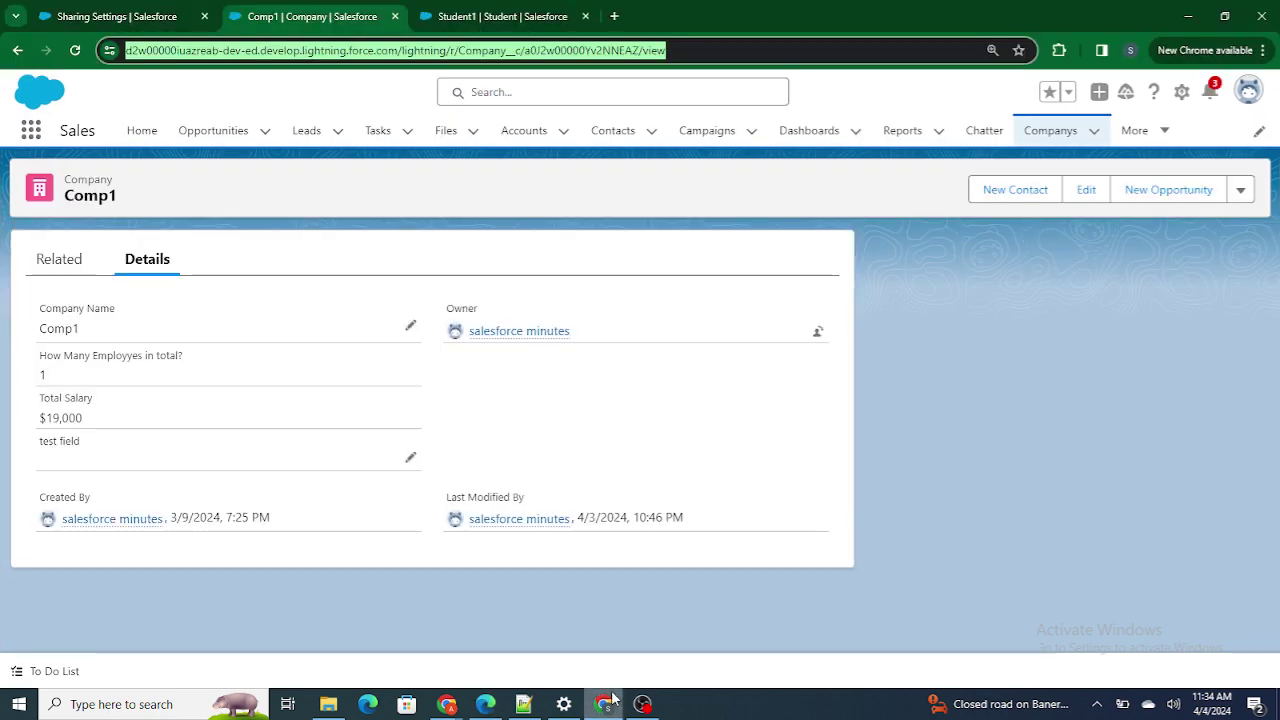
Open employee sdsadas from Comp1 and load its URL in the other session, which fails.
left_click(72, 266)
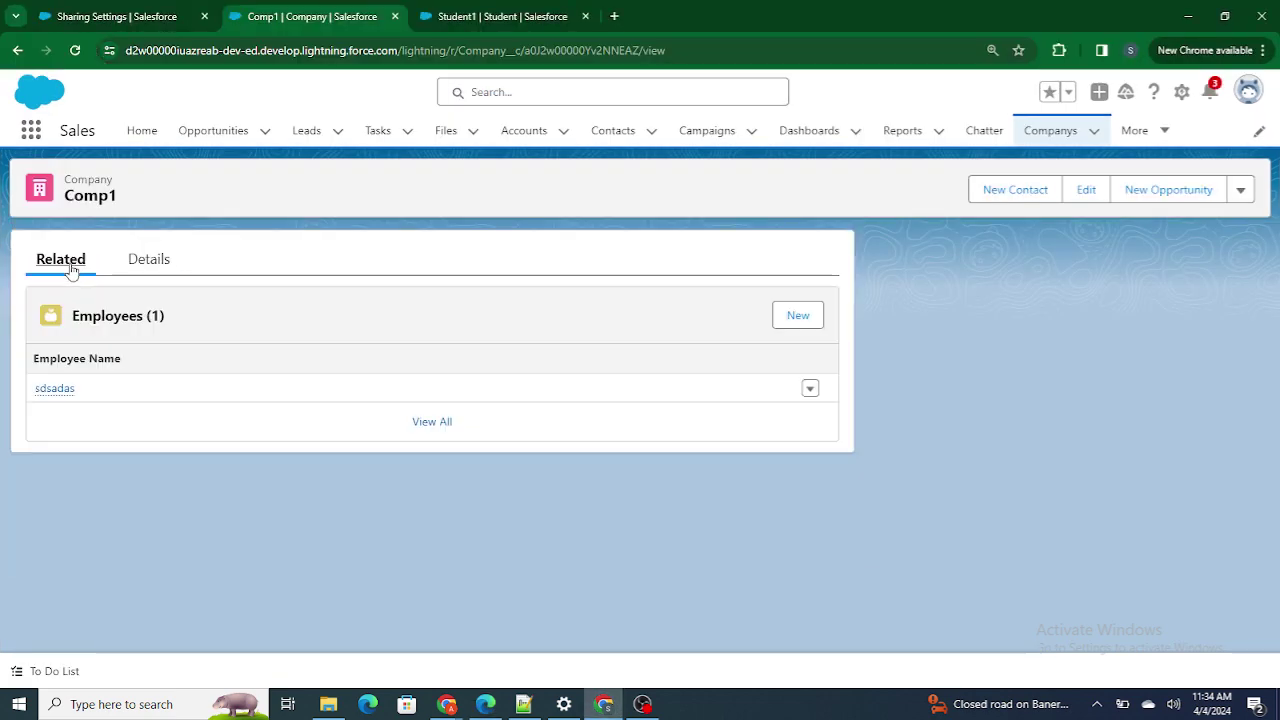
left_click(60, 388)
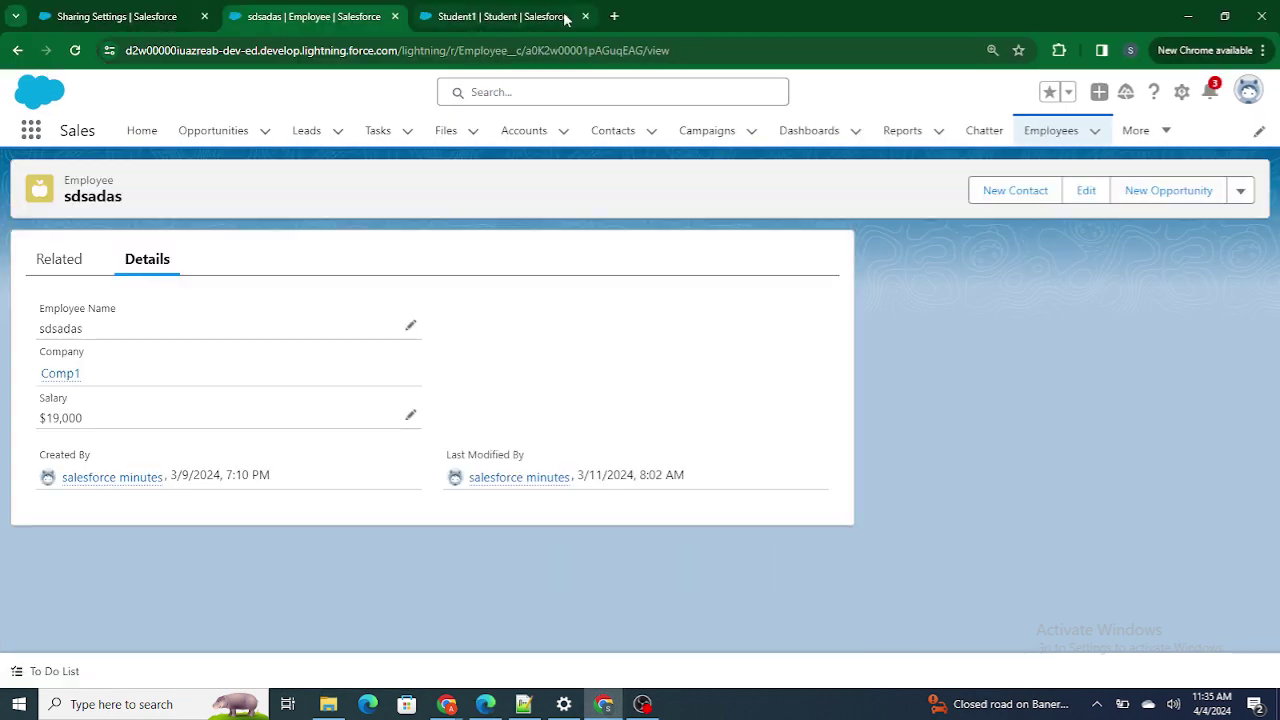
left_click(571, 53)
key("ctrl+c")
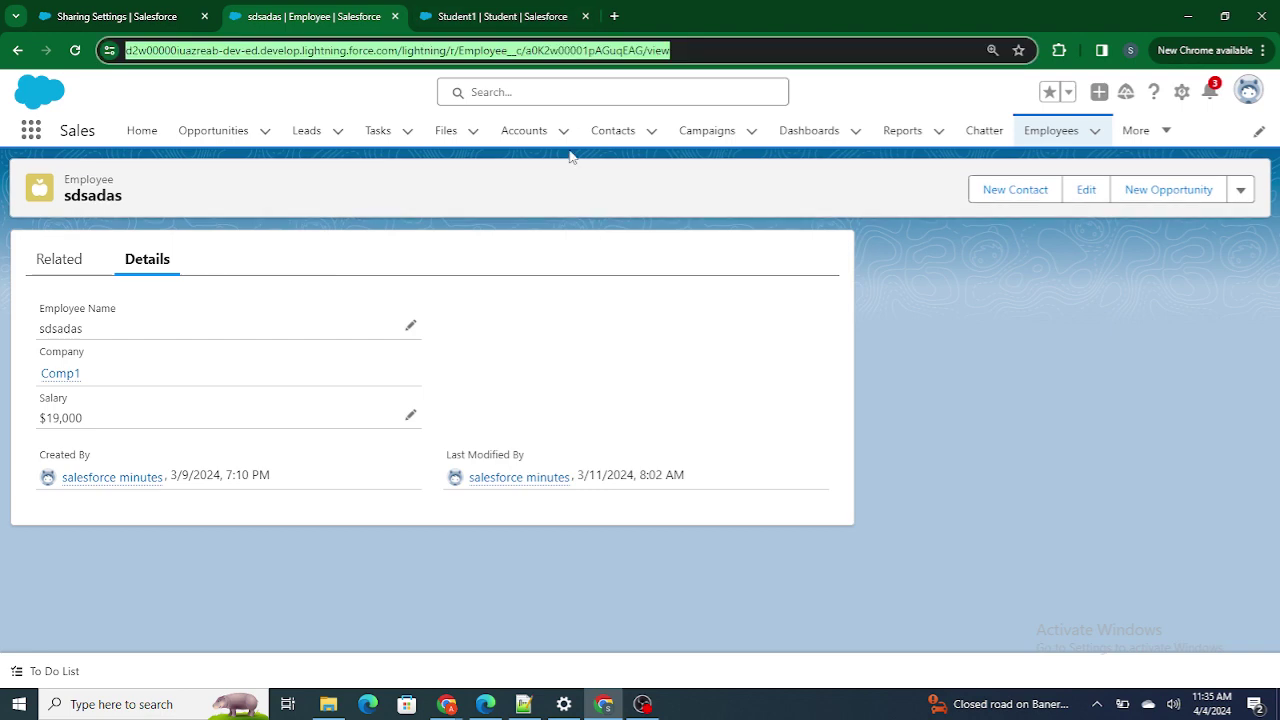
left_click(485, 704)
left_click(380, 54)
key("ctrl+v")
key("Return")
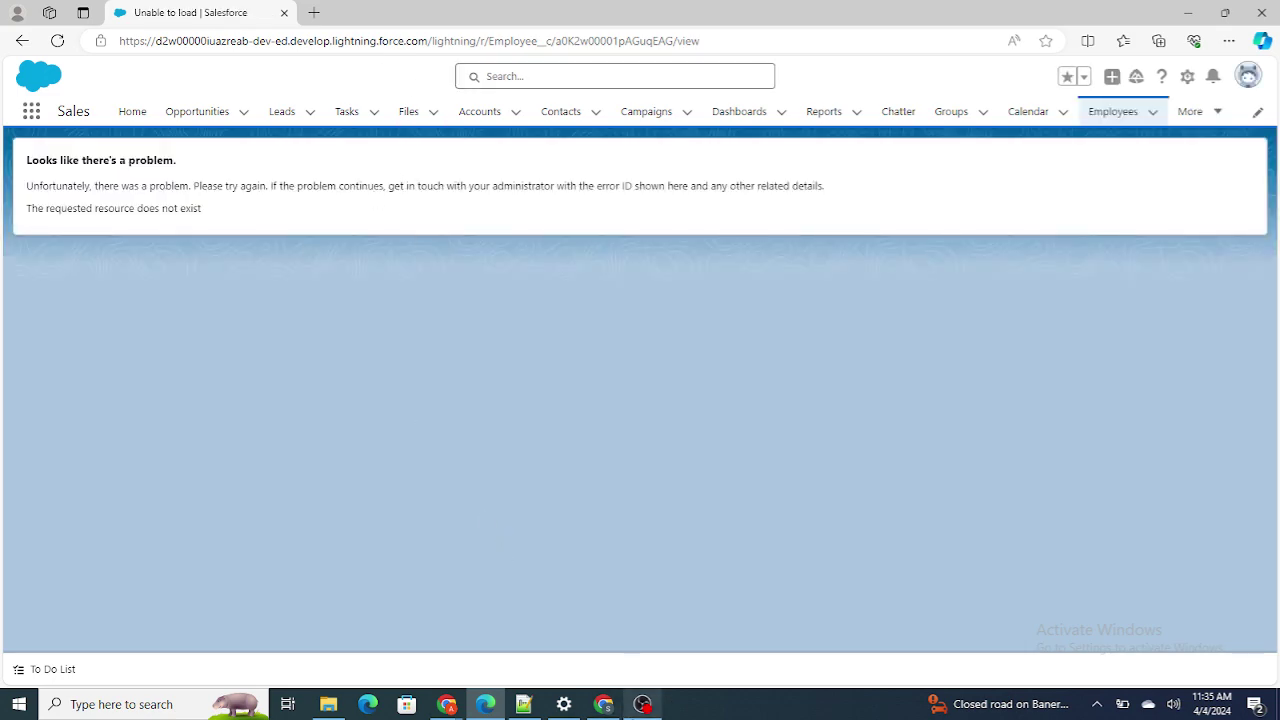
left_click(603, 704)
Search Sharing Settings for Employee and highlight its Controlled by Parent access.
left_click(102, 13)
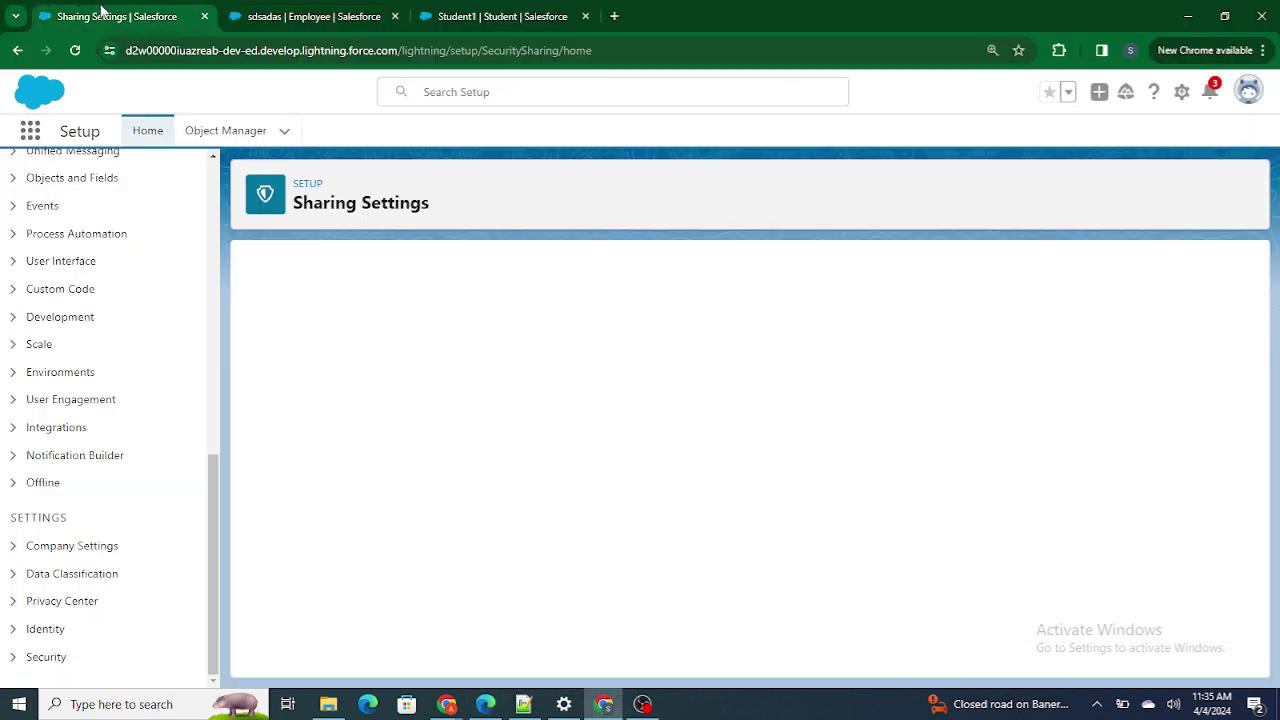
left_click(479, 457)
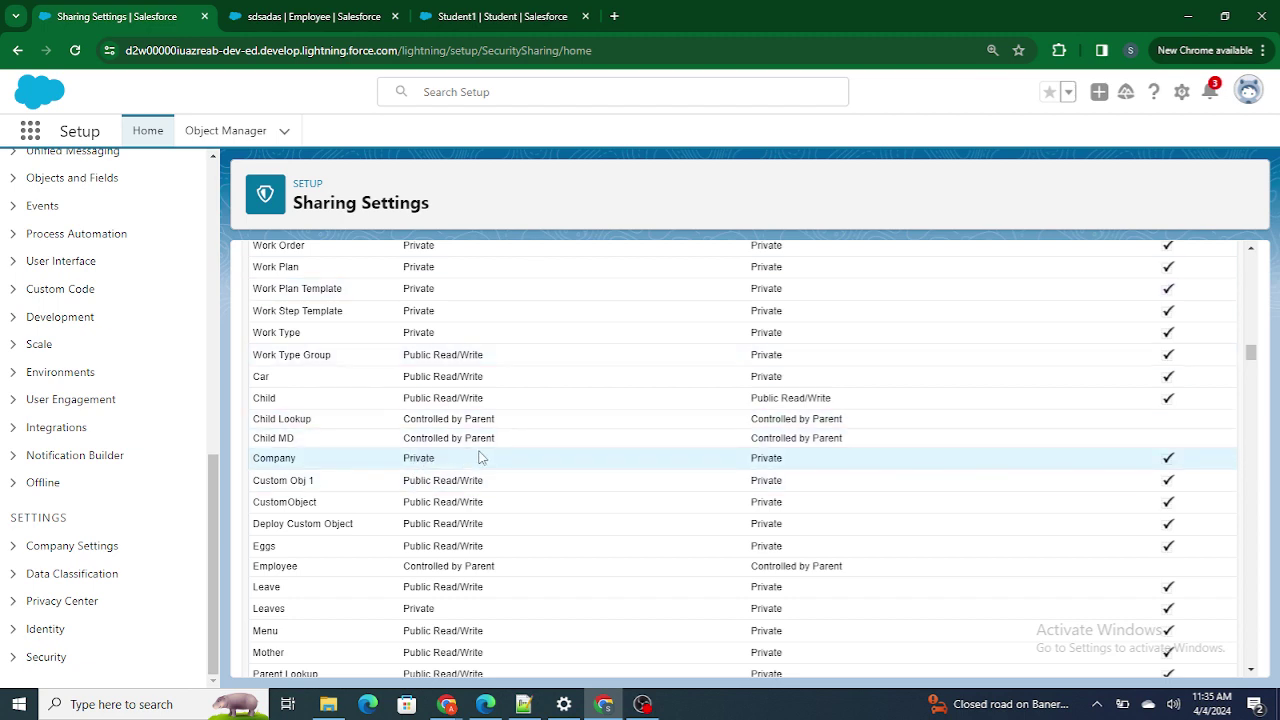
key("ctrl+f")
type("Employee")
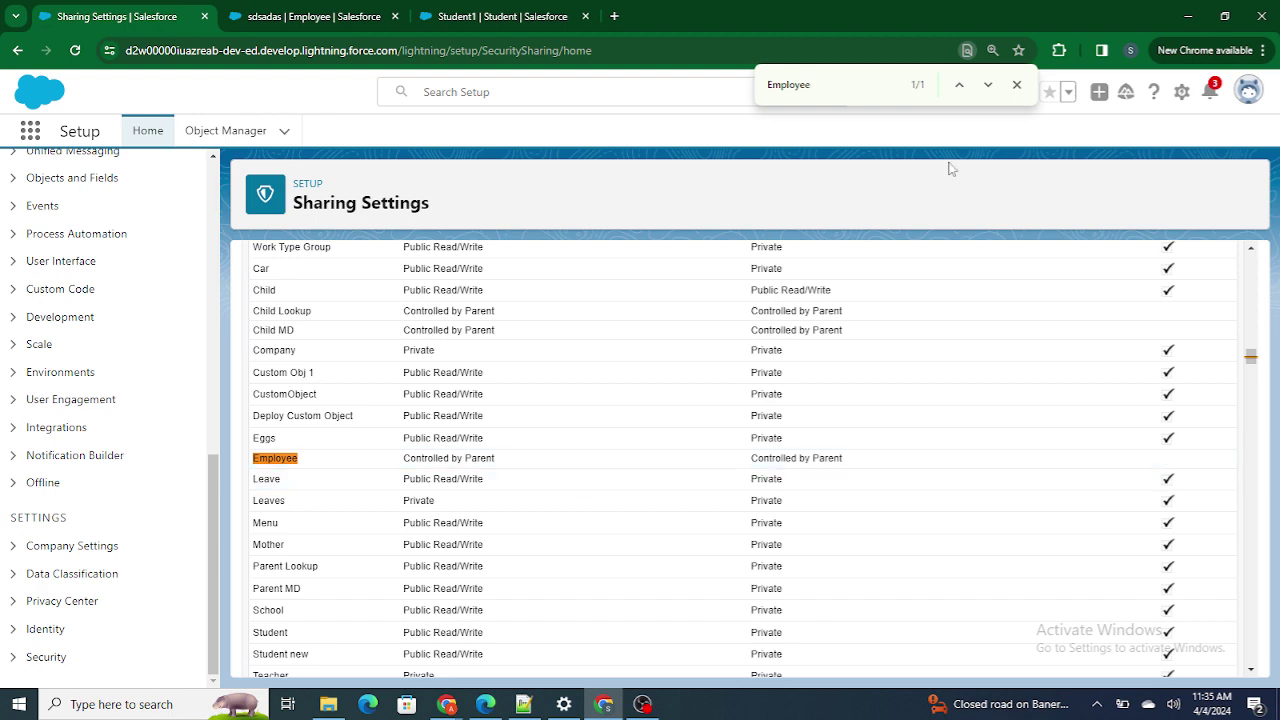
left_click(1017, 85)
left_click_drag(402, 460, 492, 473)
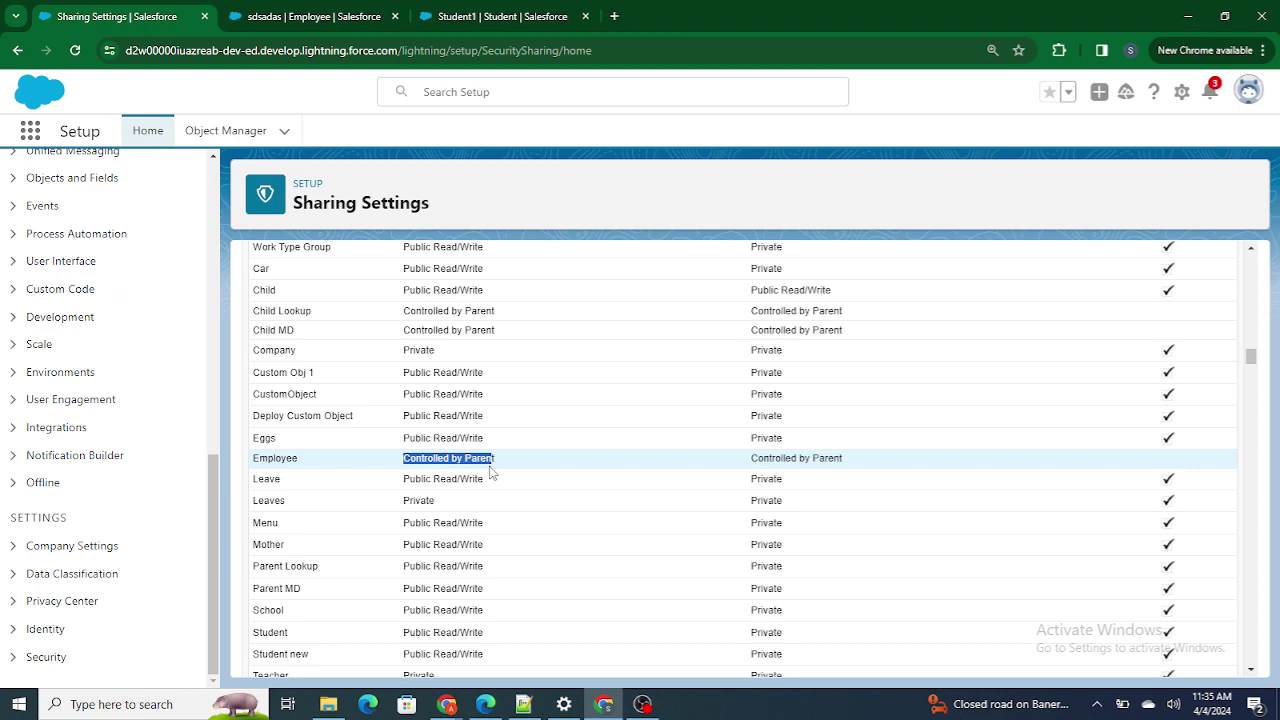
left_click(523, 704)
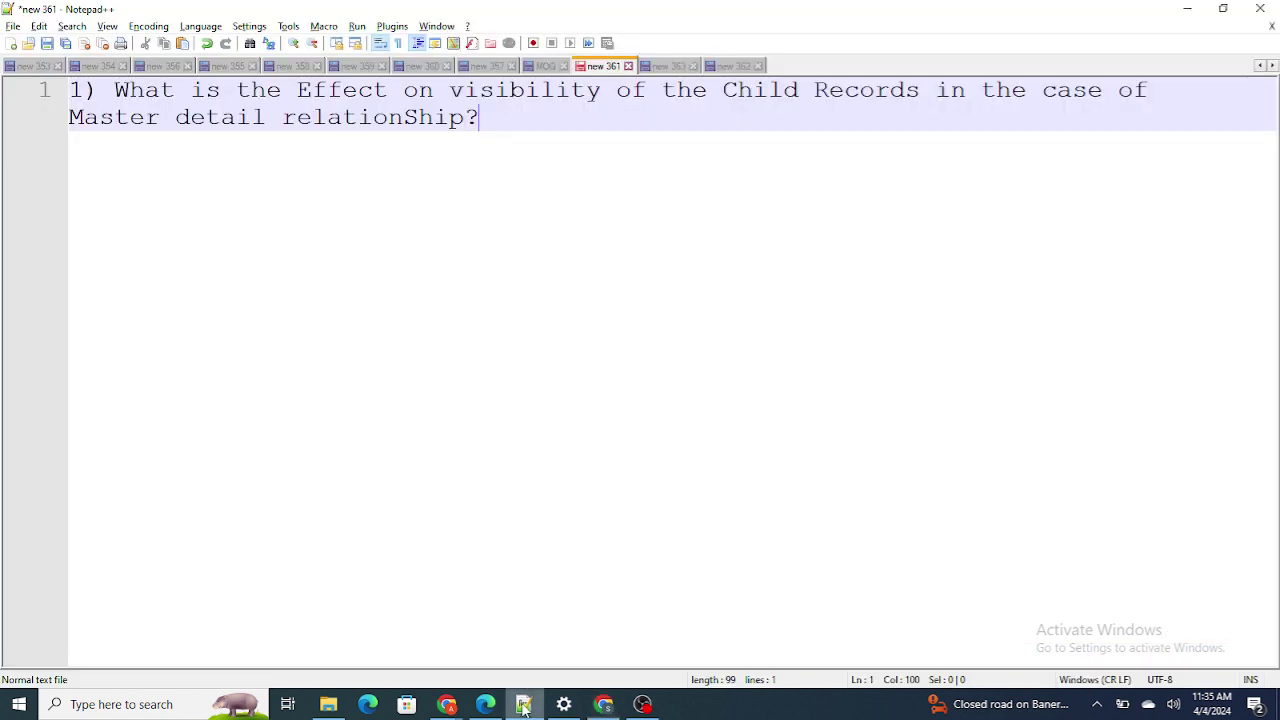
Highlight the master-detail question, then show question 2 on Lookup child visibility in 'new 363'.
left_click_drag(530, 104, 282, 90)
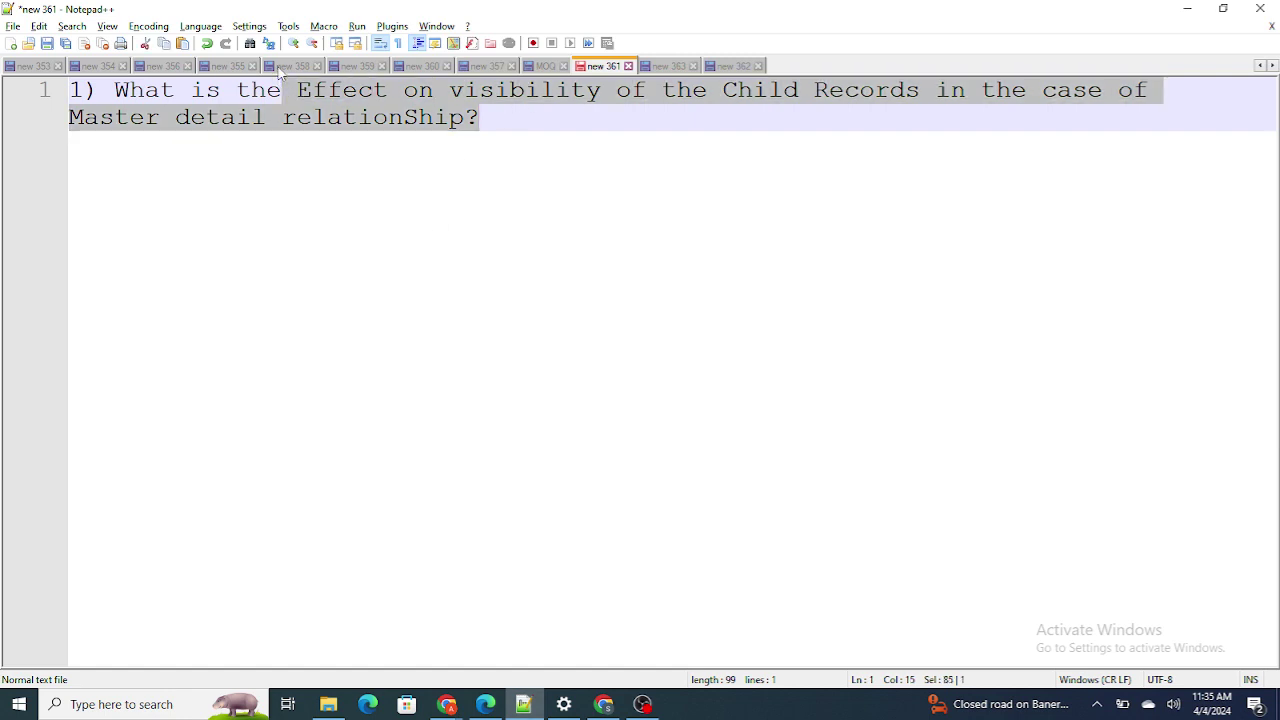
left_click(530, 191)
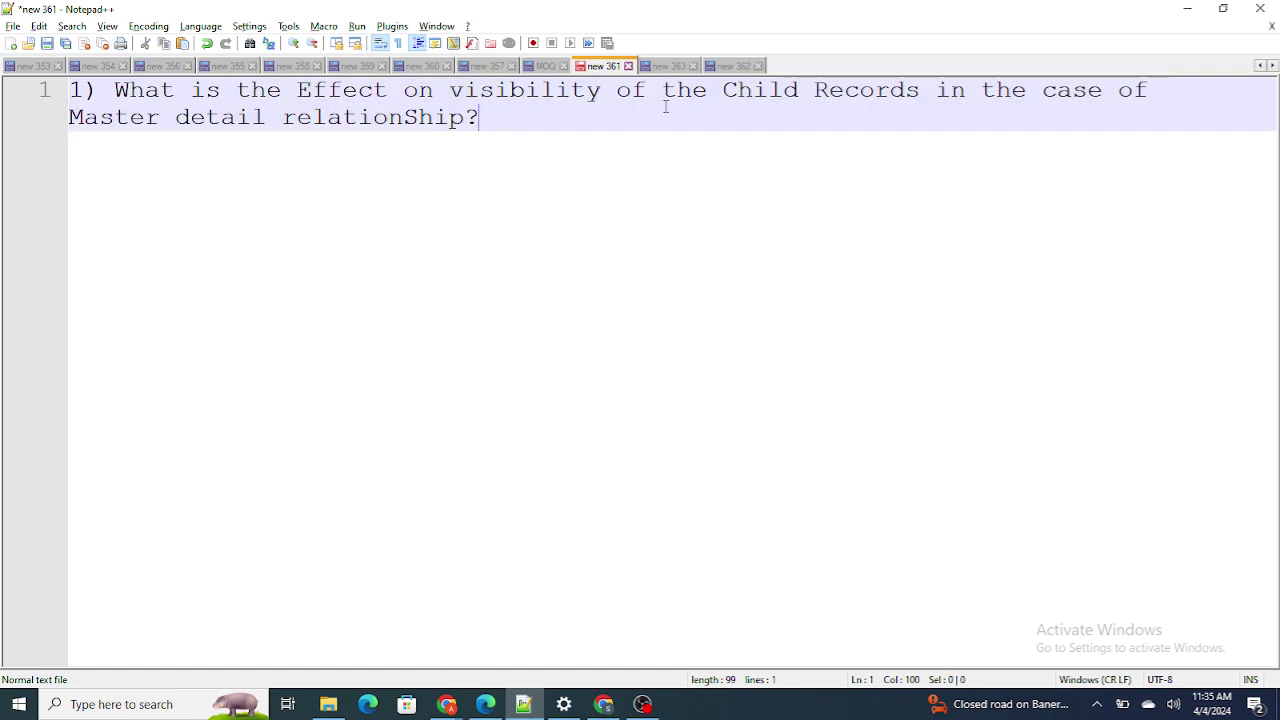
left_click(668, 66)
left_click(514, 166)
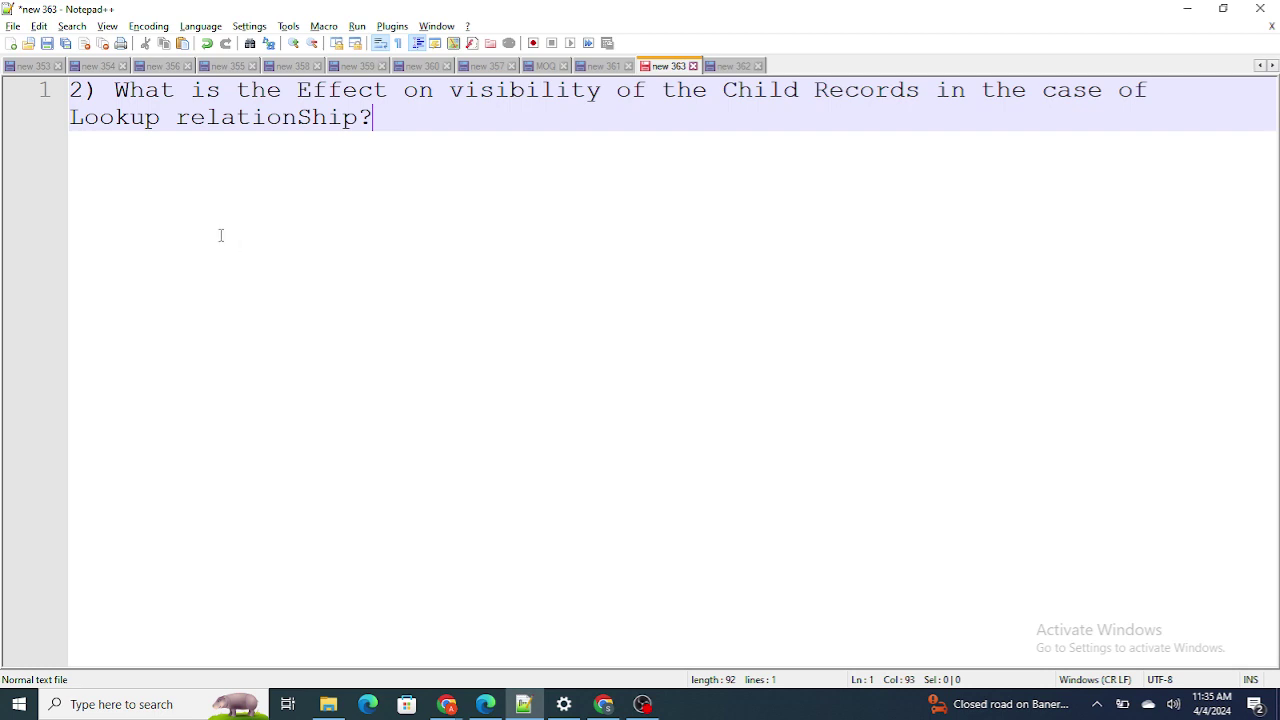
left_click_drag(114, 88, 453, 110)
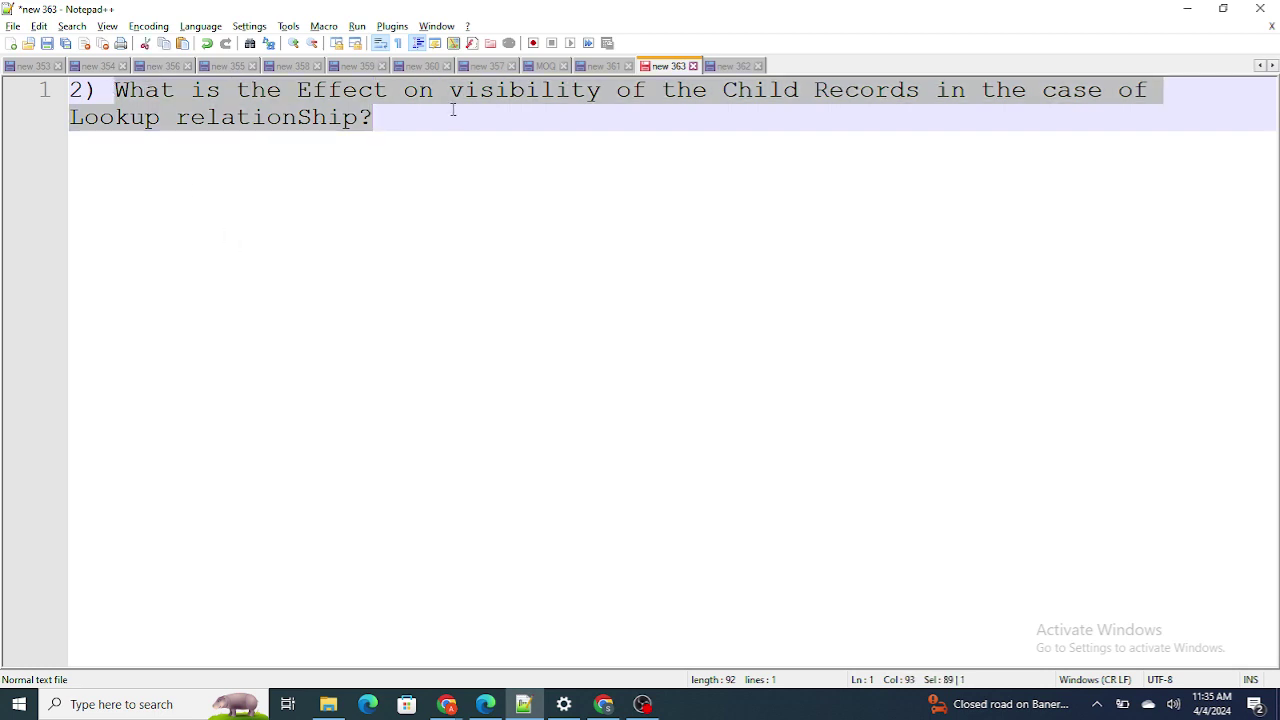
left_click(603, 704)
Open Student1's parent record Teacher 1, which lists Student1 as its one student.
left_click(430, 8)
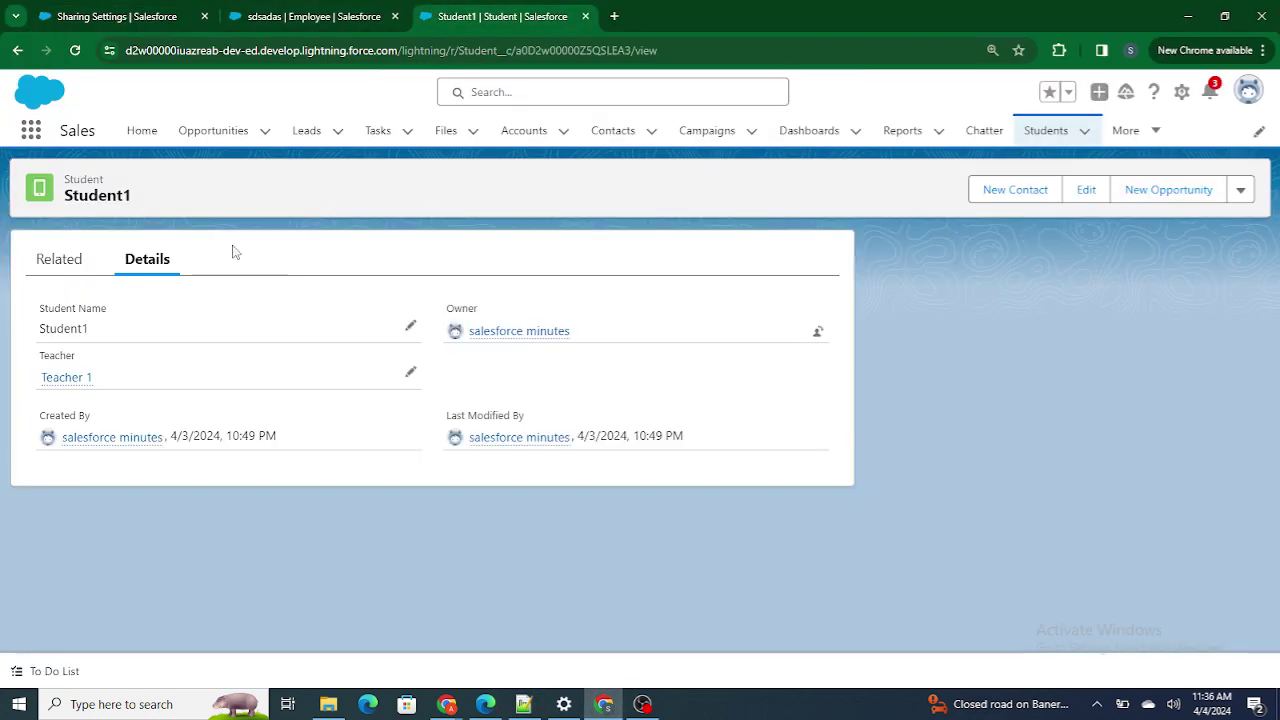
left_click(64, 379)
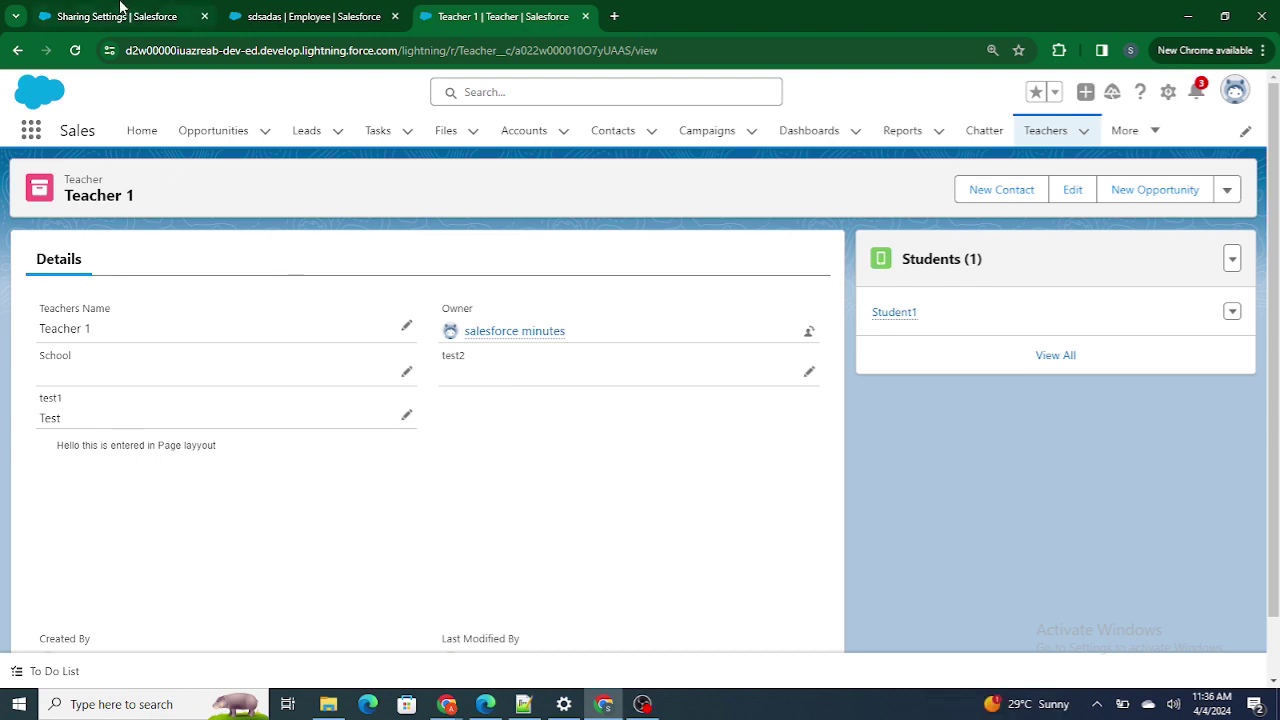
left_click(116, 14)
Search Sharing Settings for 'Teacher' and highlight its Private default access.
key("ctrl+f")
type("T")
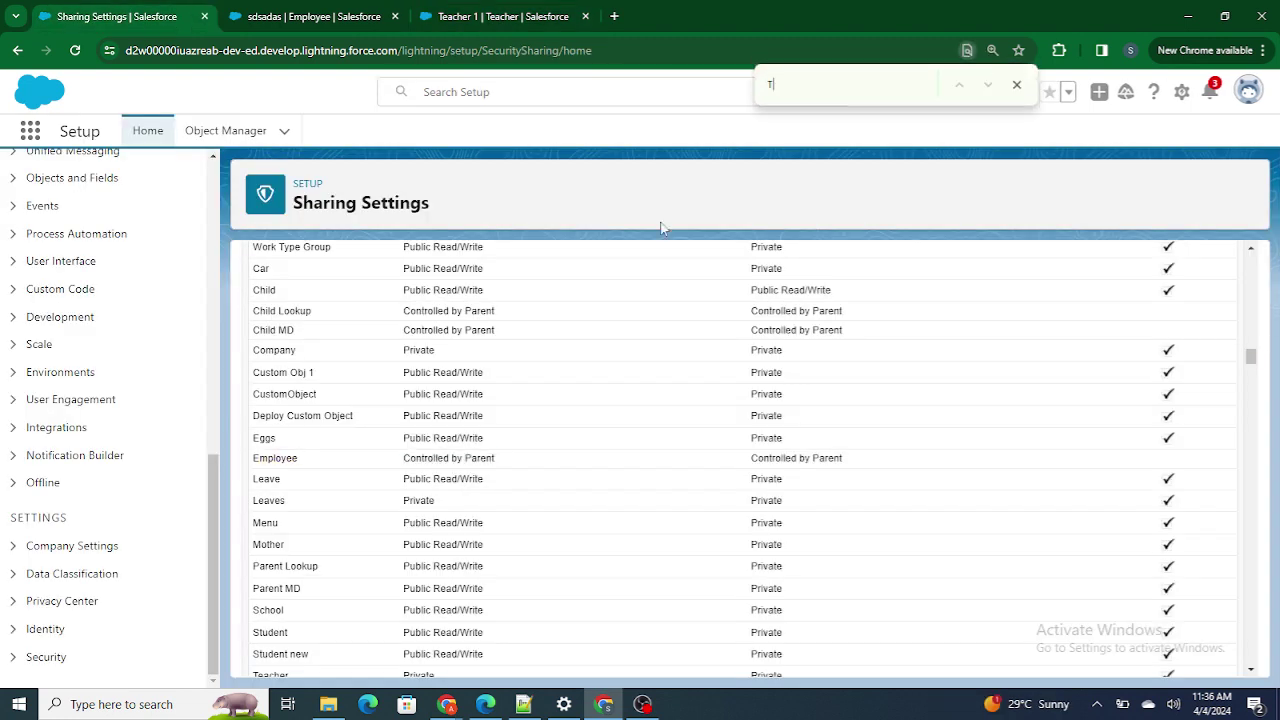
type("eachje")
key("BackSpace")
key("BackSpace")
type("er")
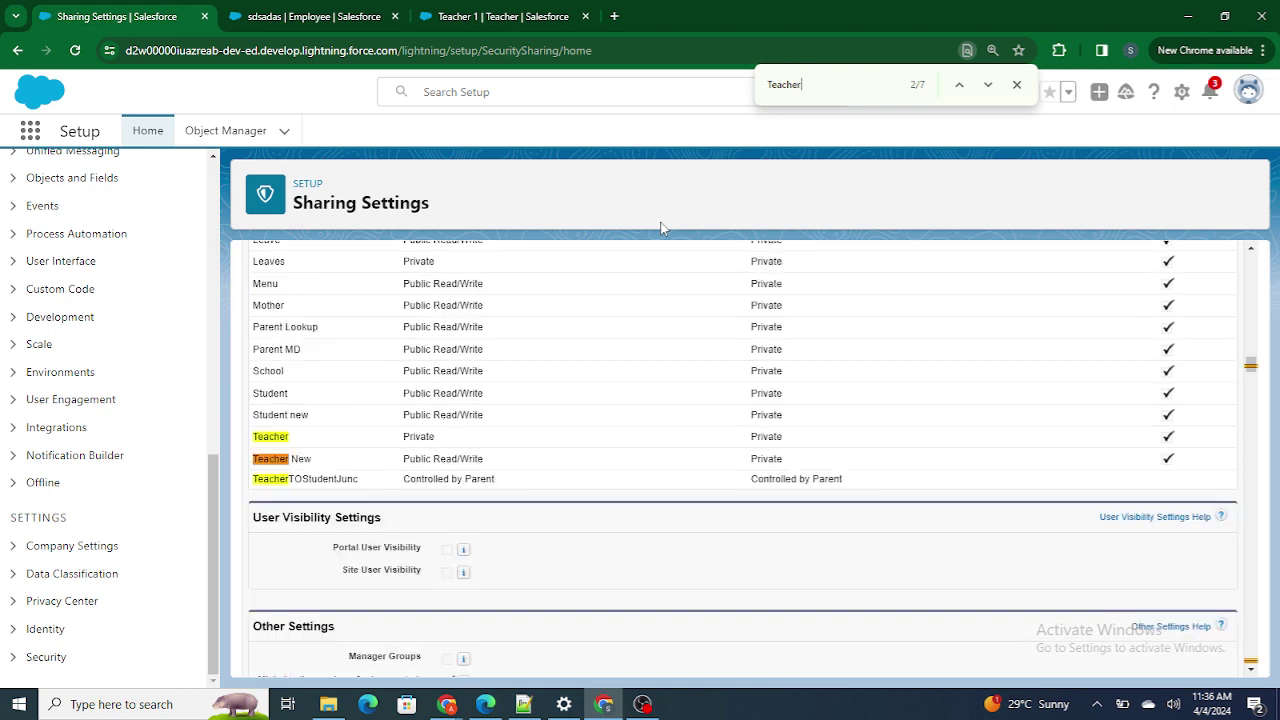
double_click(418, 437)
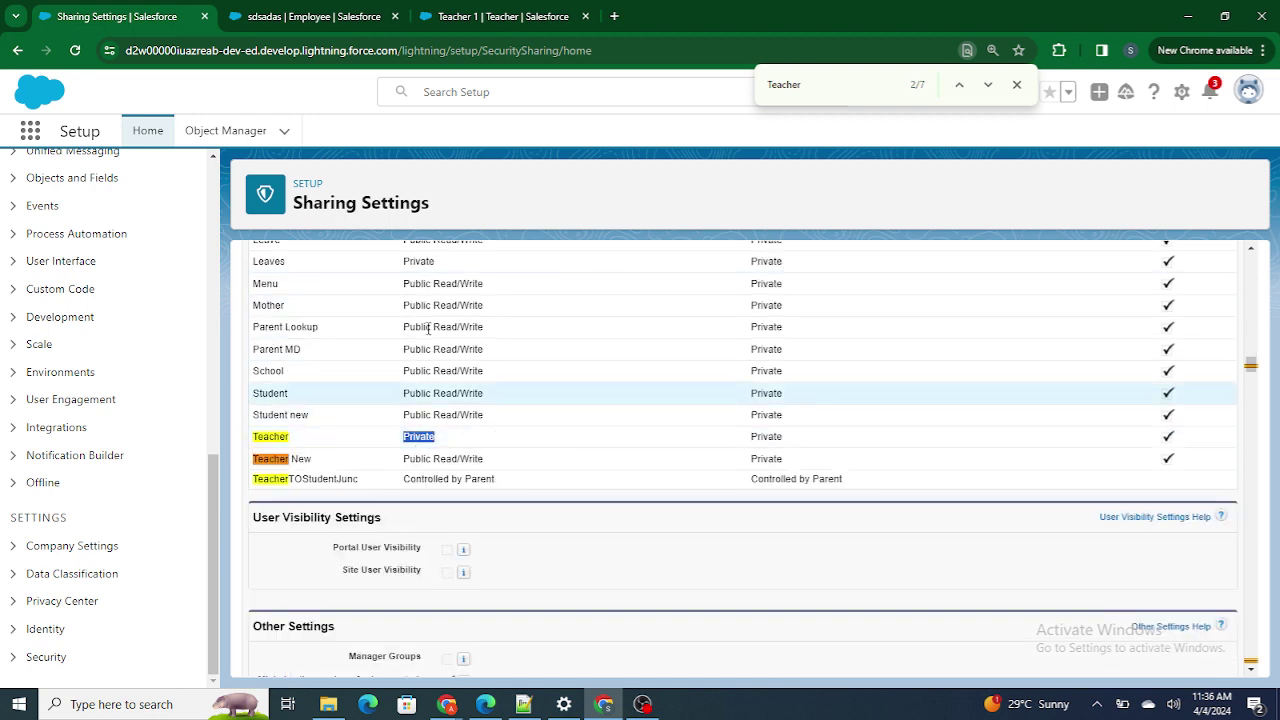
Load the Teacher 1 record URL in the other user's session to show access is denied.
left_click(477, 14)
left_click(484, 50)
key("ctrl+c")
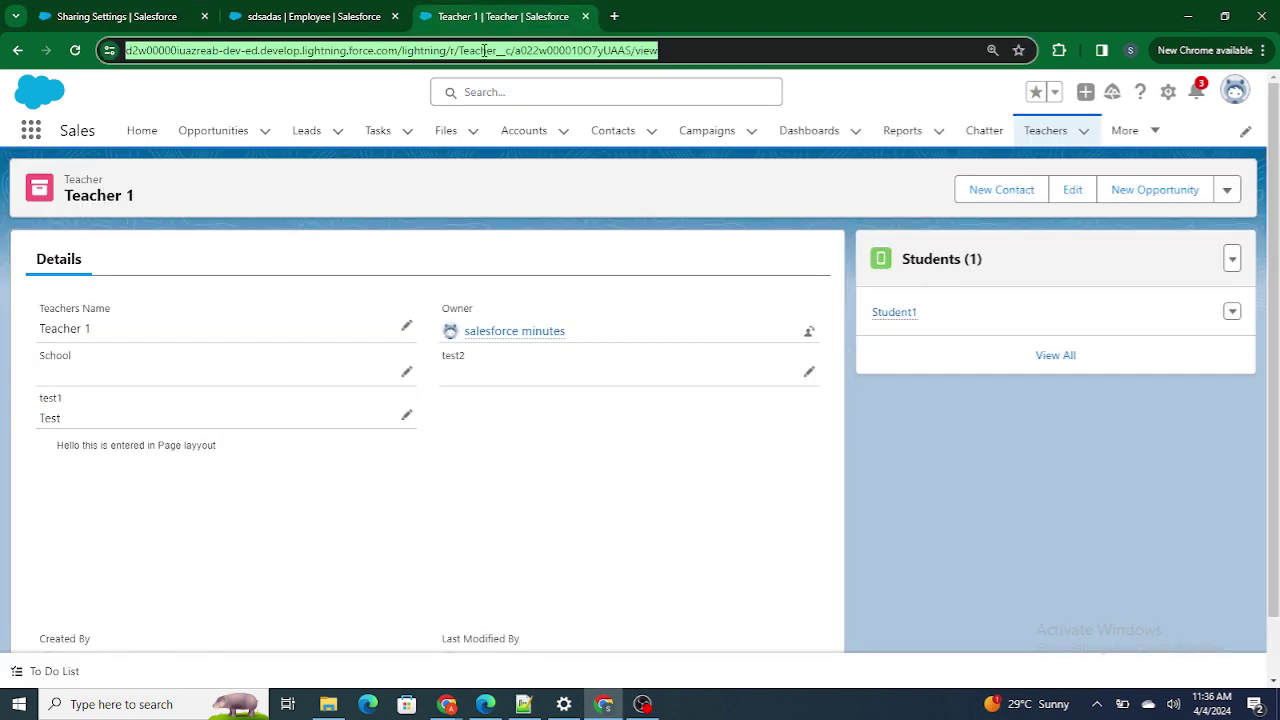
left_click_drag(466, 234, 492, 708)
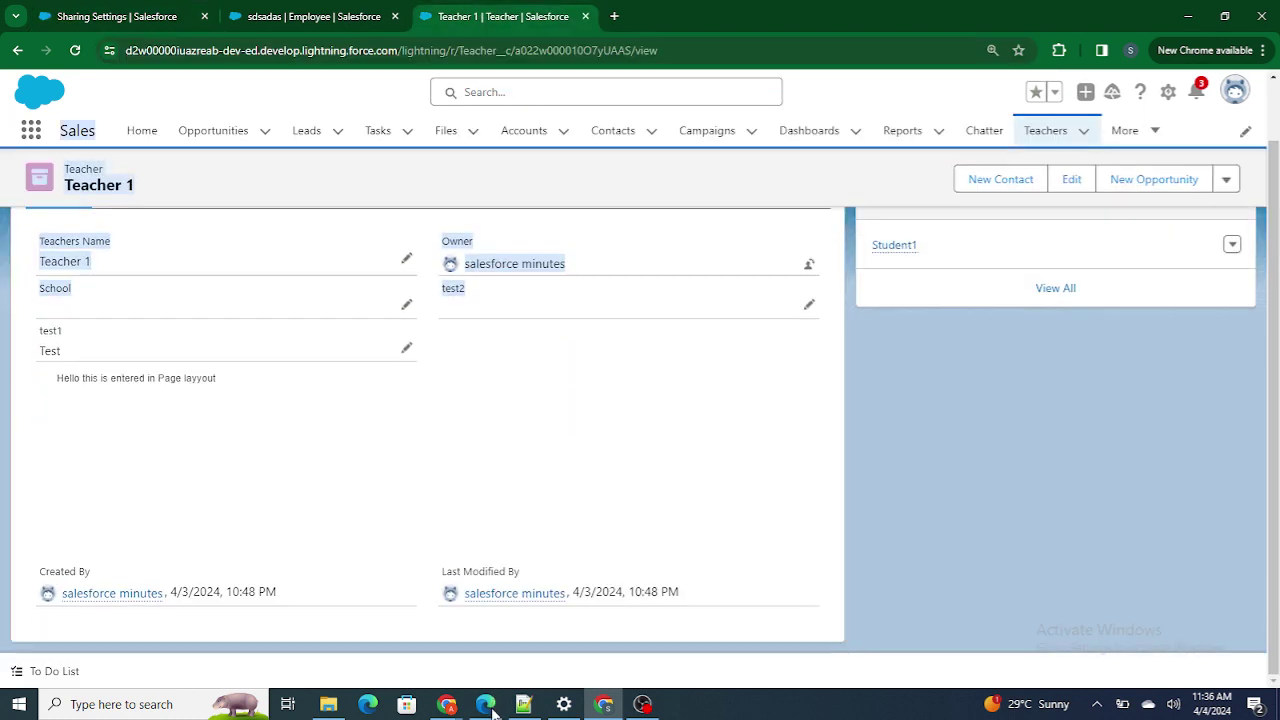
left_click(808, 412)
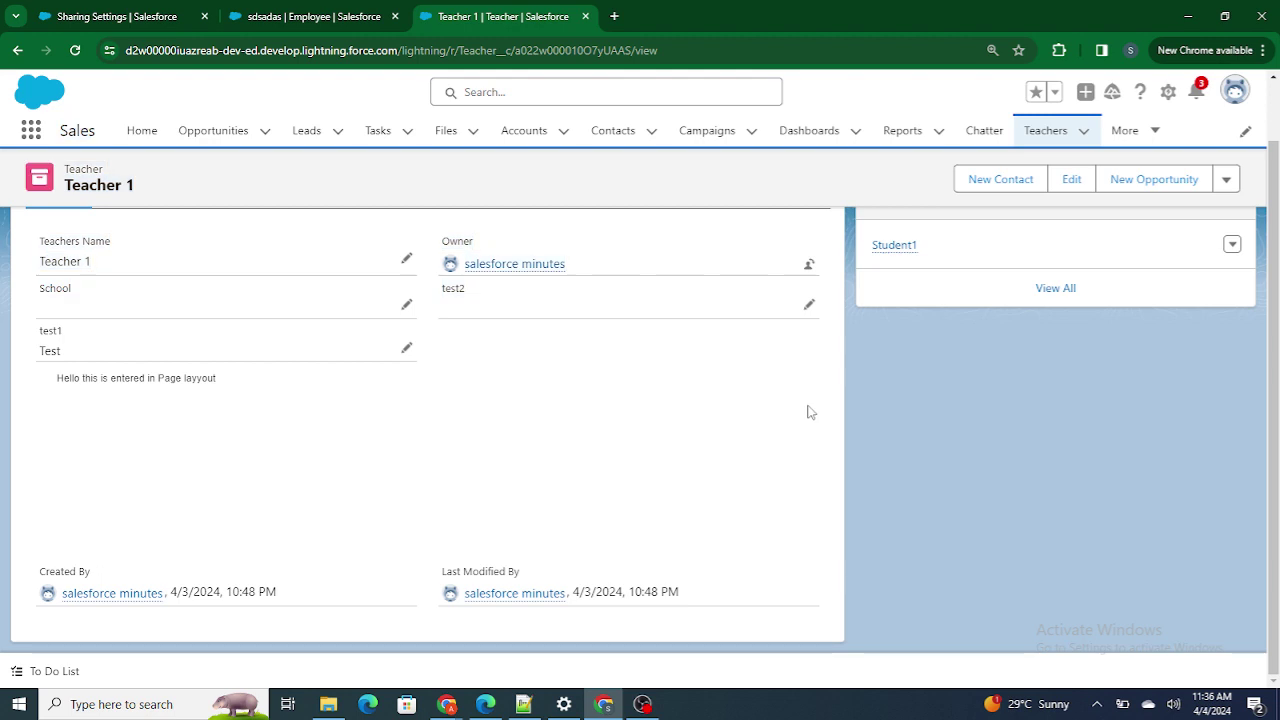
left_click(486, 704)
left_click(393, 40)
key("ctrl+v")
key("Return")
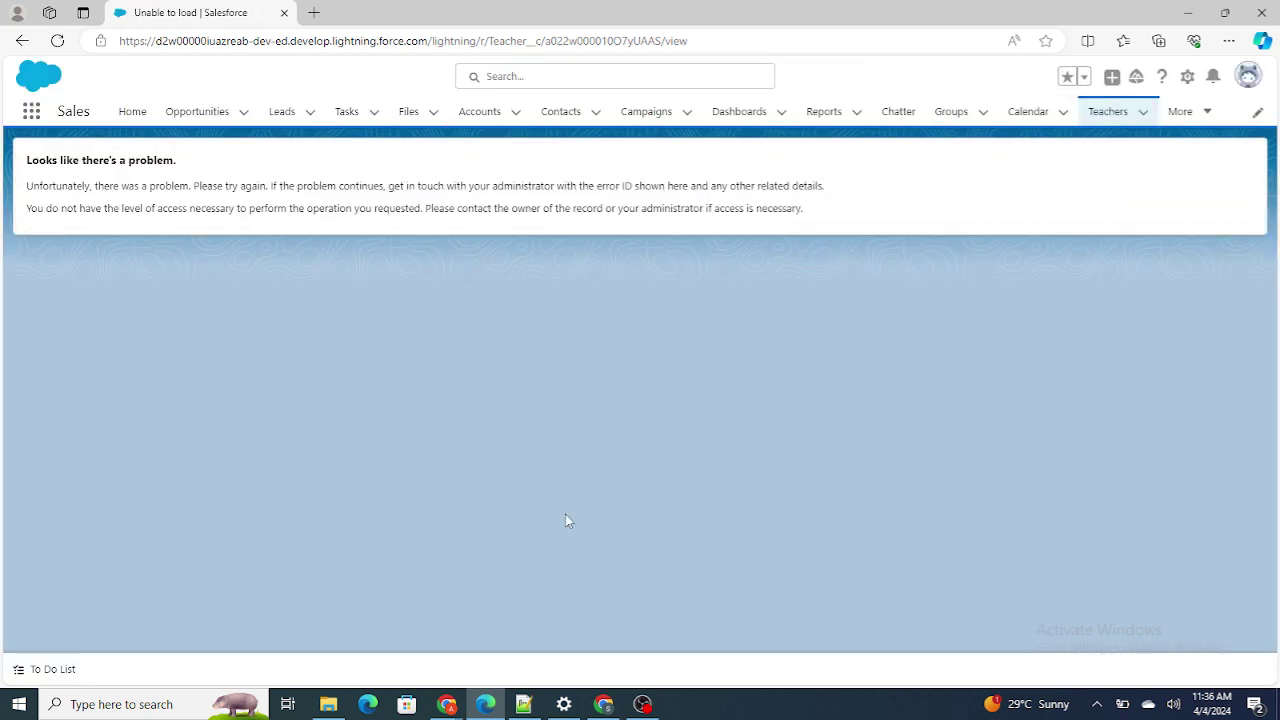
left_click(603, 704)
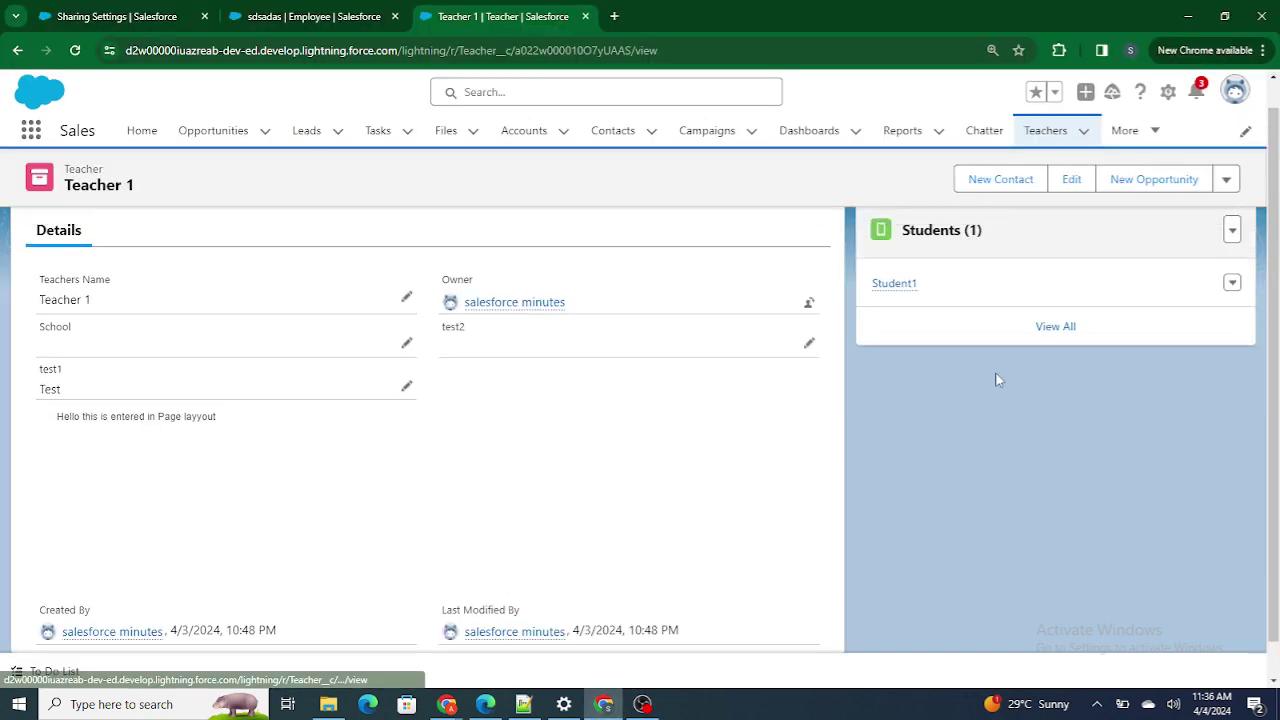
Open the Student1 child record and load its URL in the other user's session.
left_click(893, 310)
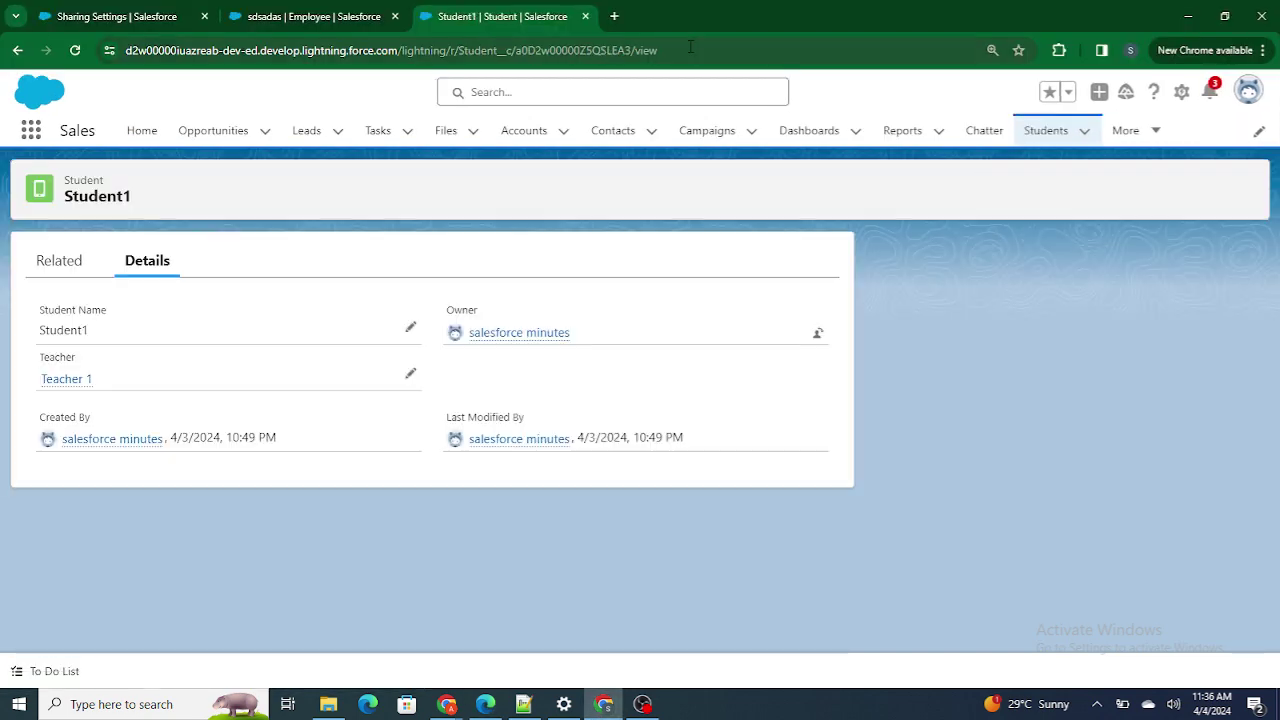
left_click(689, 48)
key("ctrl+c")
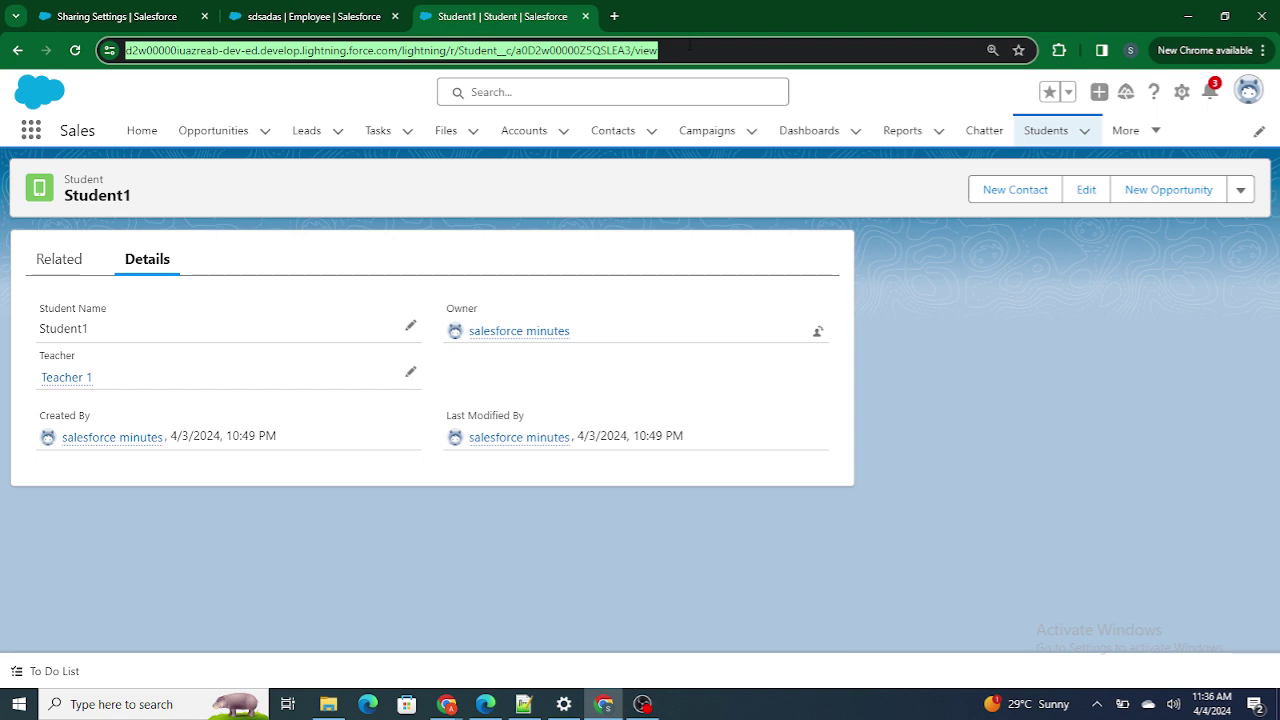
left_click(486, 704)
left_click(413, 42)
key("ctrl+v")
key("Return")
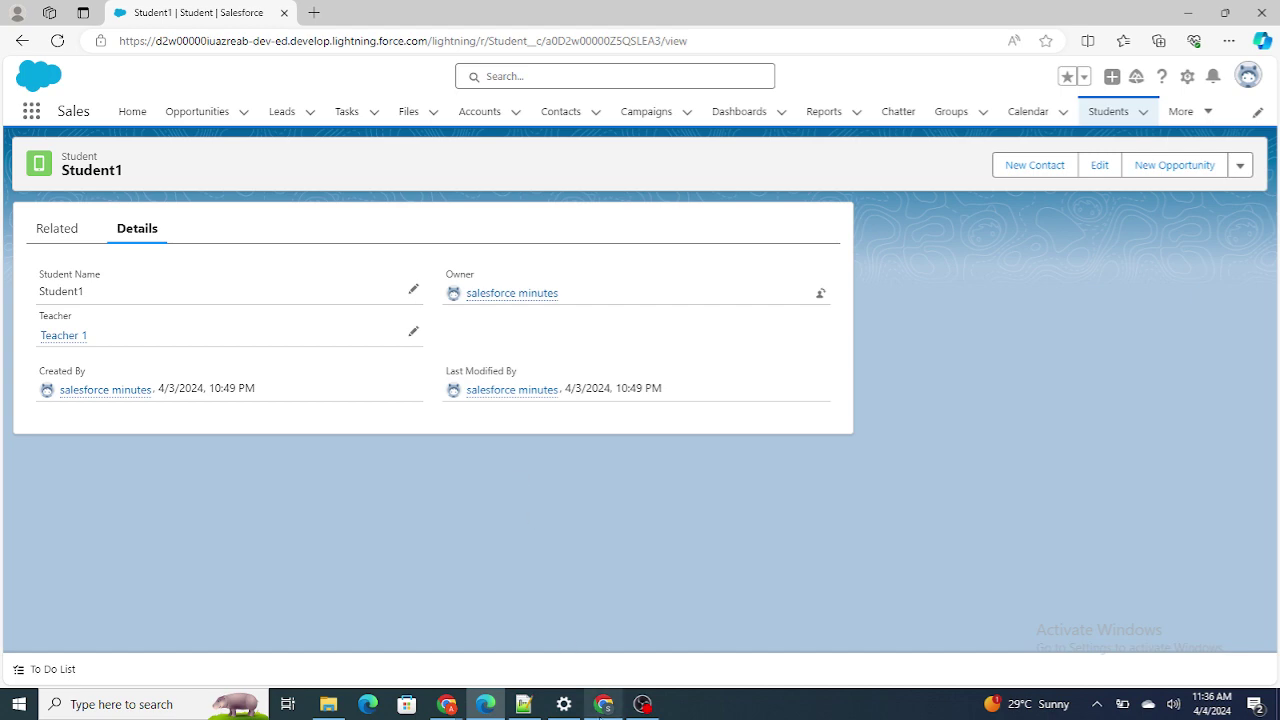
left_click(603, 704)
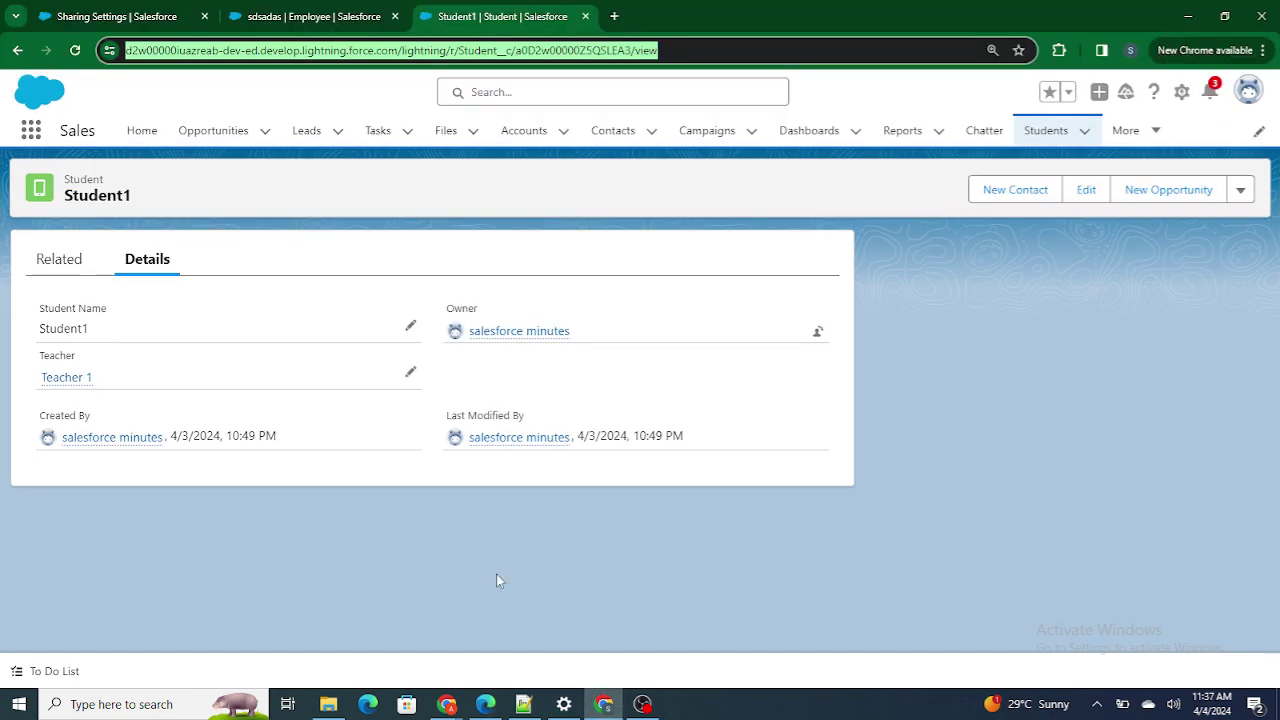
Highlight Student's Public Read/Write access against Teacher's Private in Sharing Settings.
left_click(110, 16)
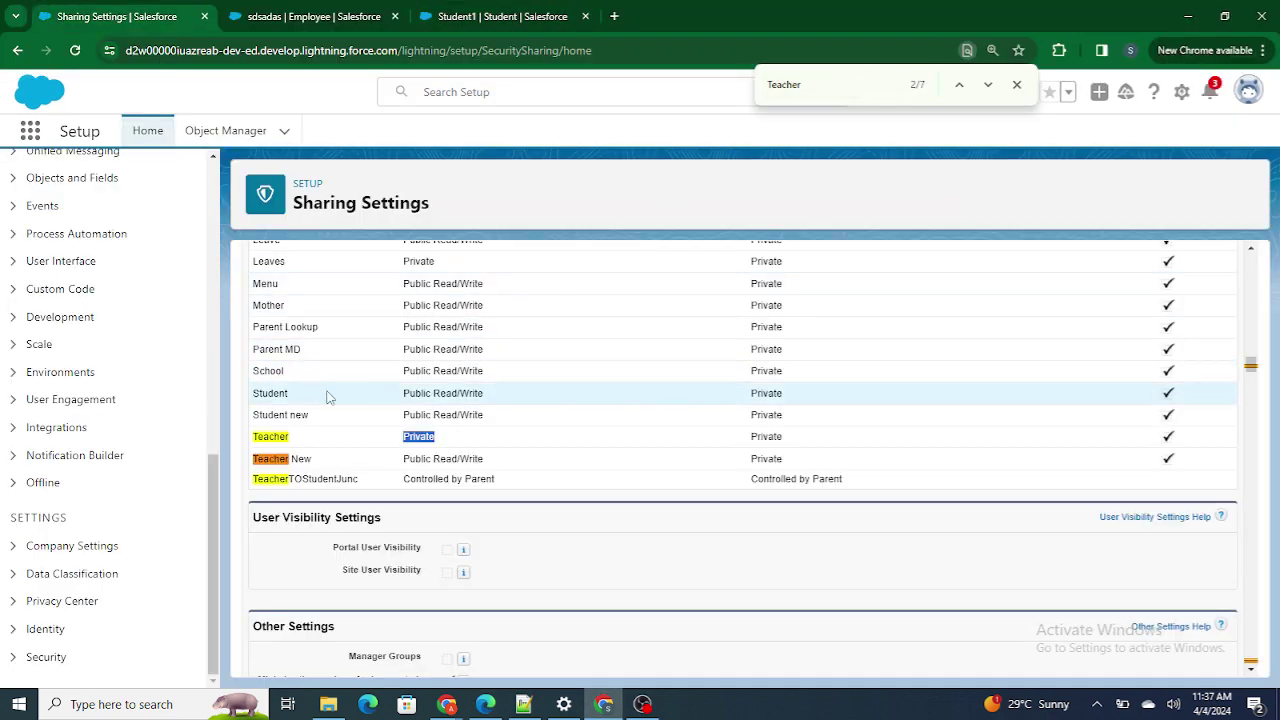
left_click_drag(340, 400, 500, 401)
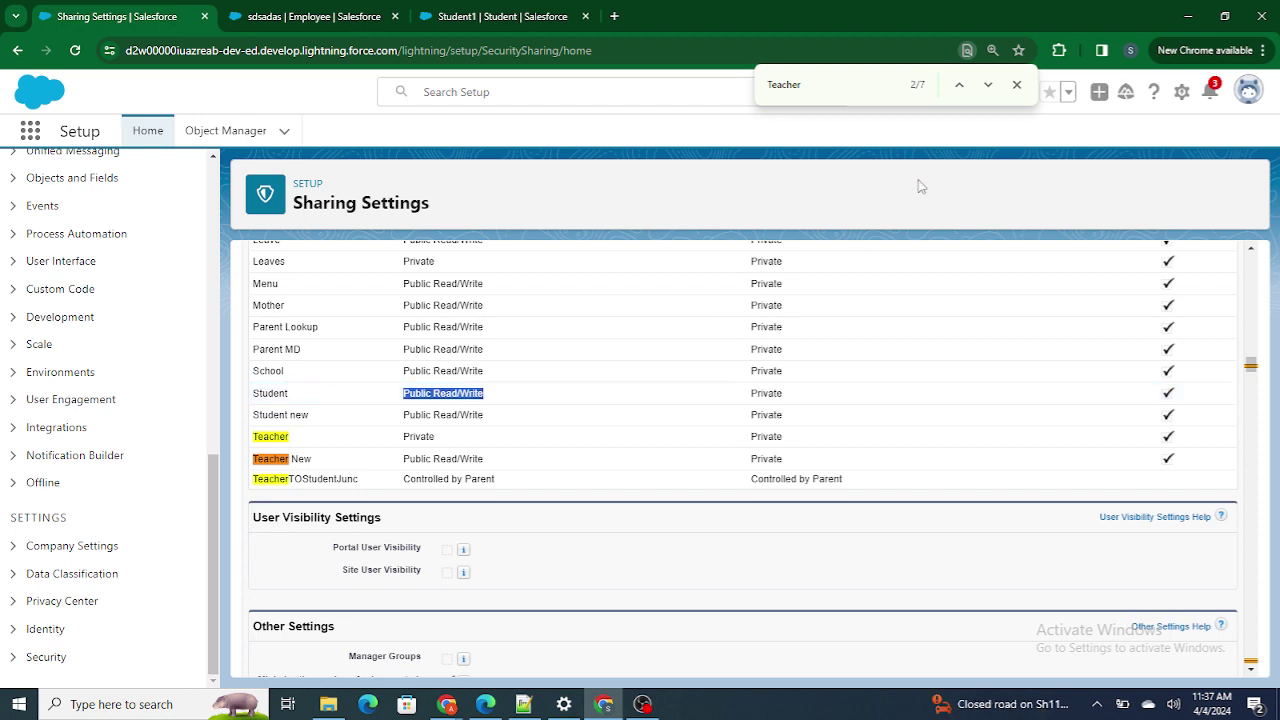
left_click(1017, 84)
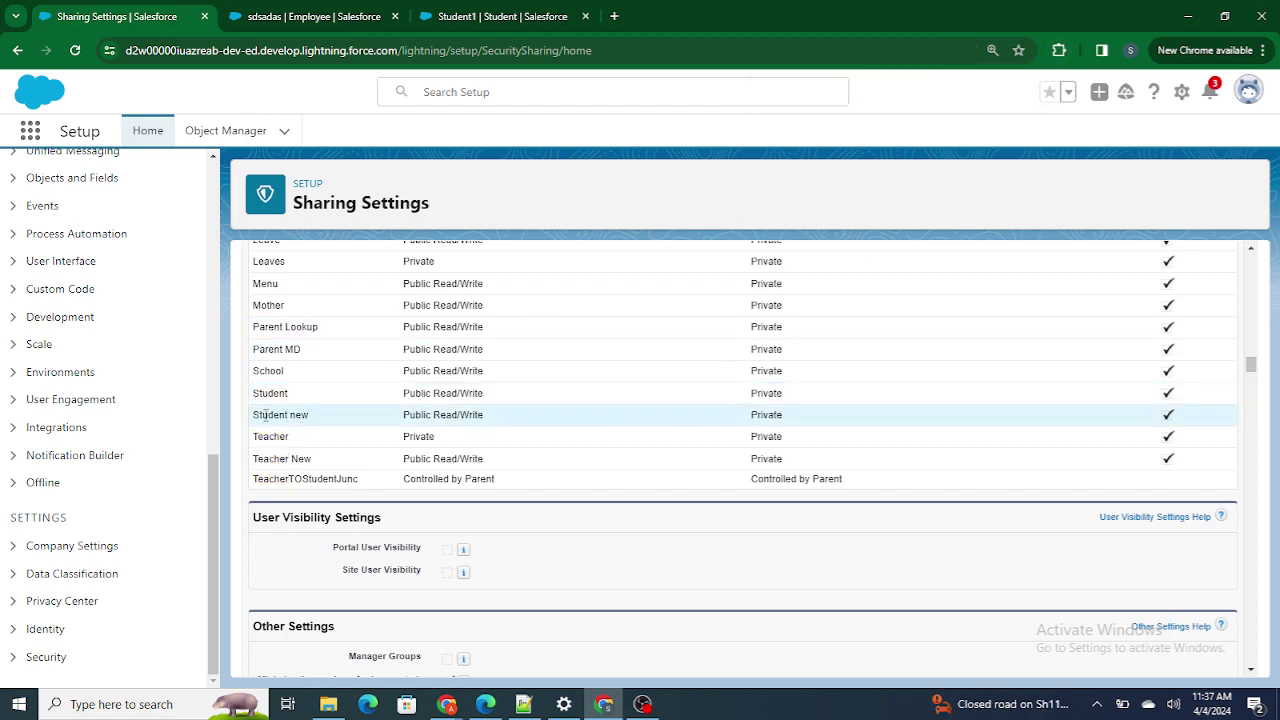
left_click_drag(257, 392, 478, 393)
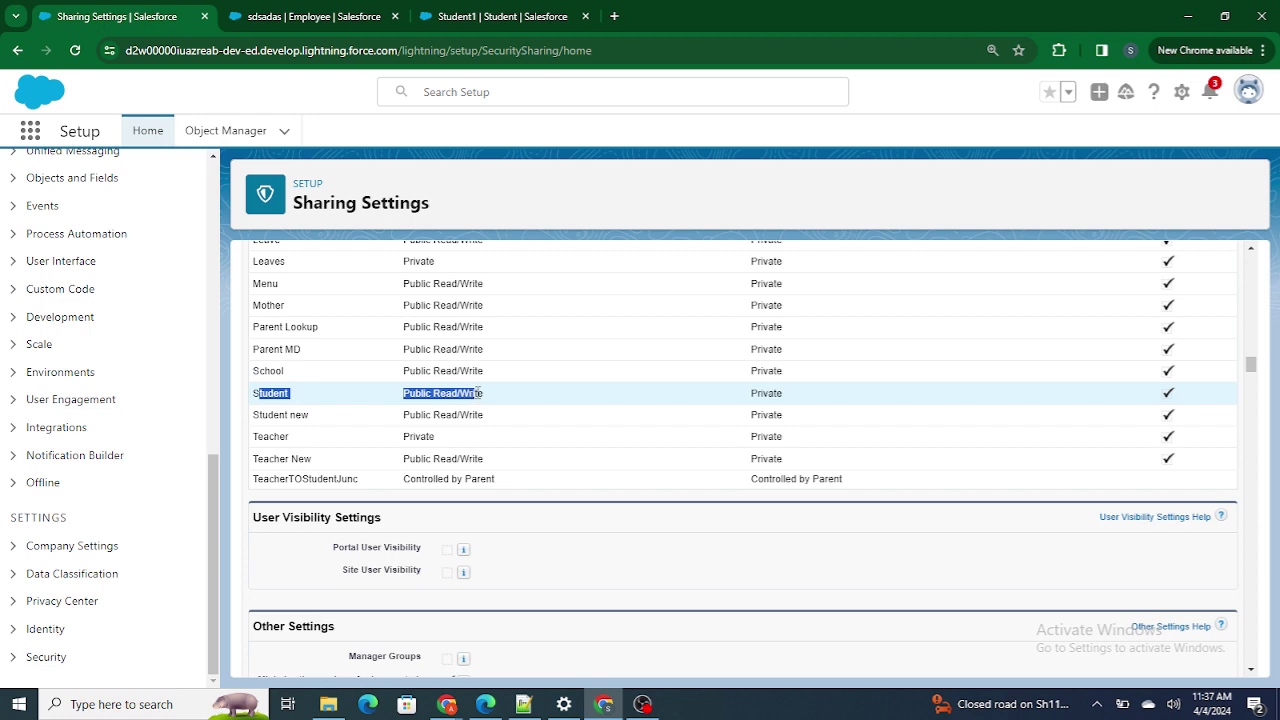
double_click(474, 393)
left_click(508, 520)
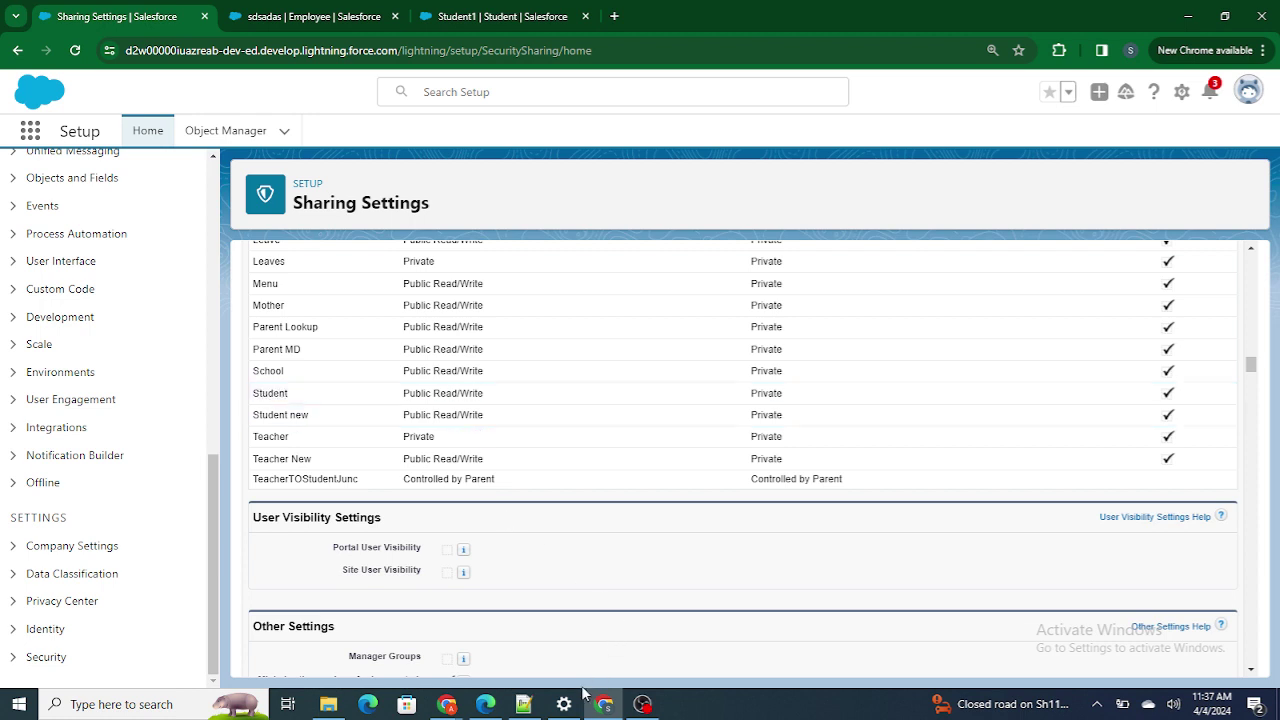
left_click(524, 704)
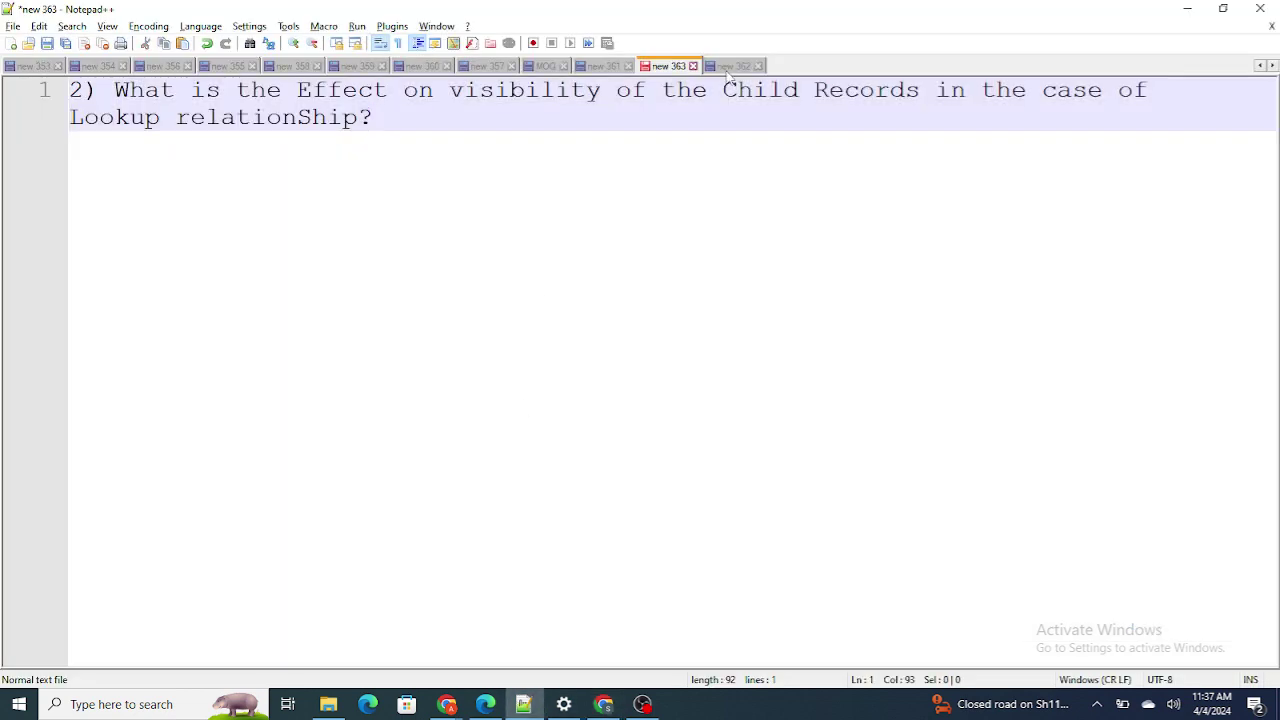
left_click(730, 67)
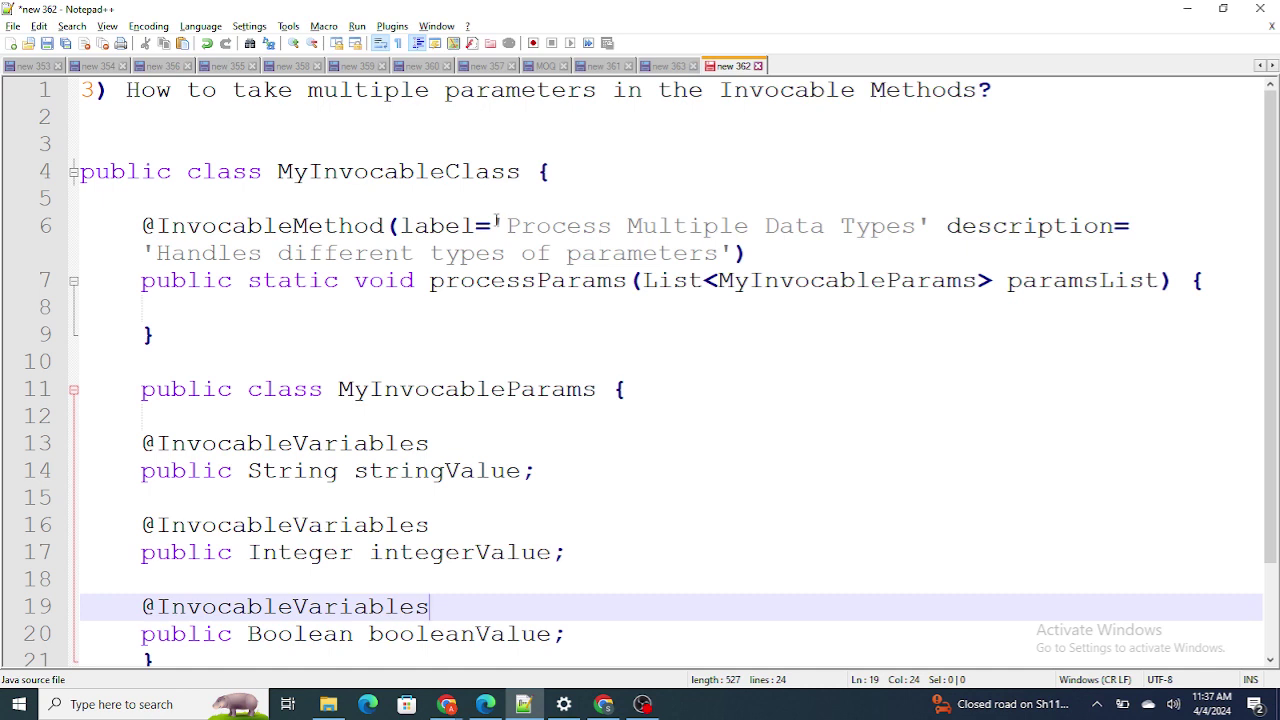
double_click(352, 226)
left_click(748, 248)
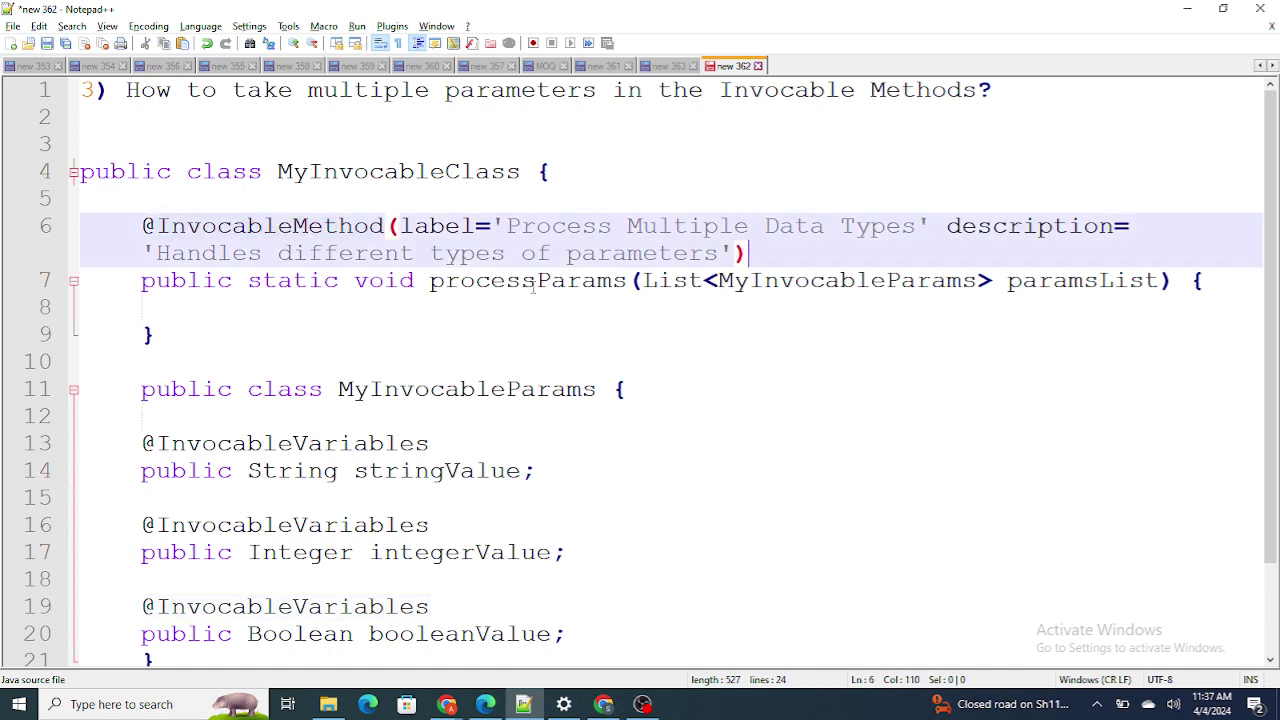
left_click_drag(140, 280, 208, 344)
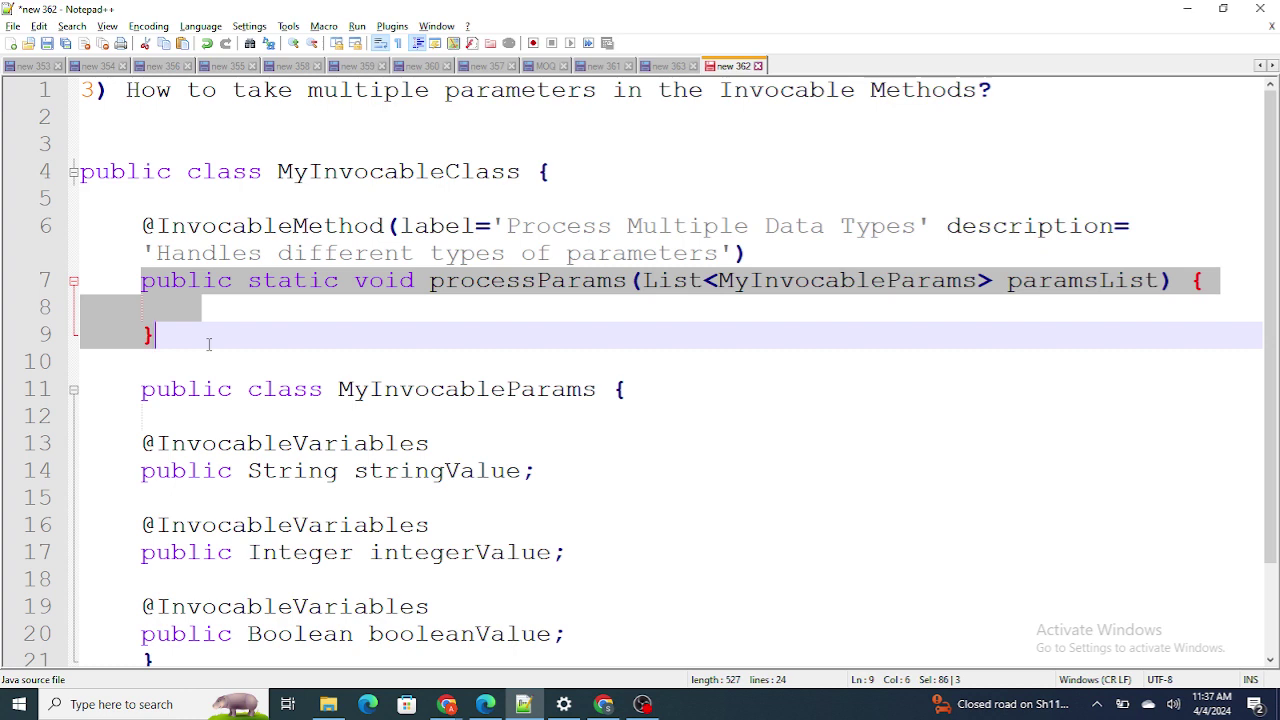
left_click(643, 281)
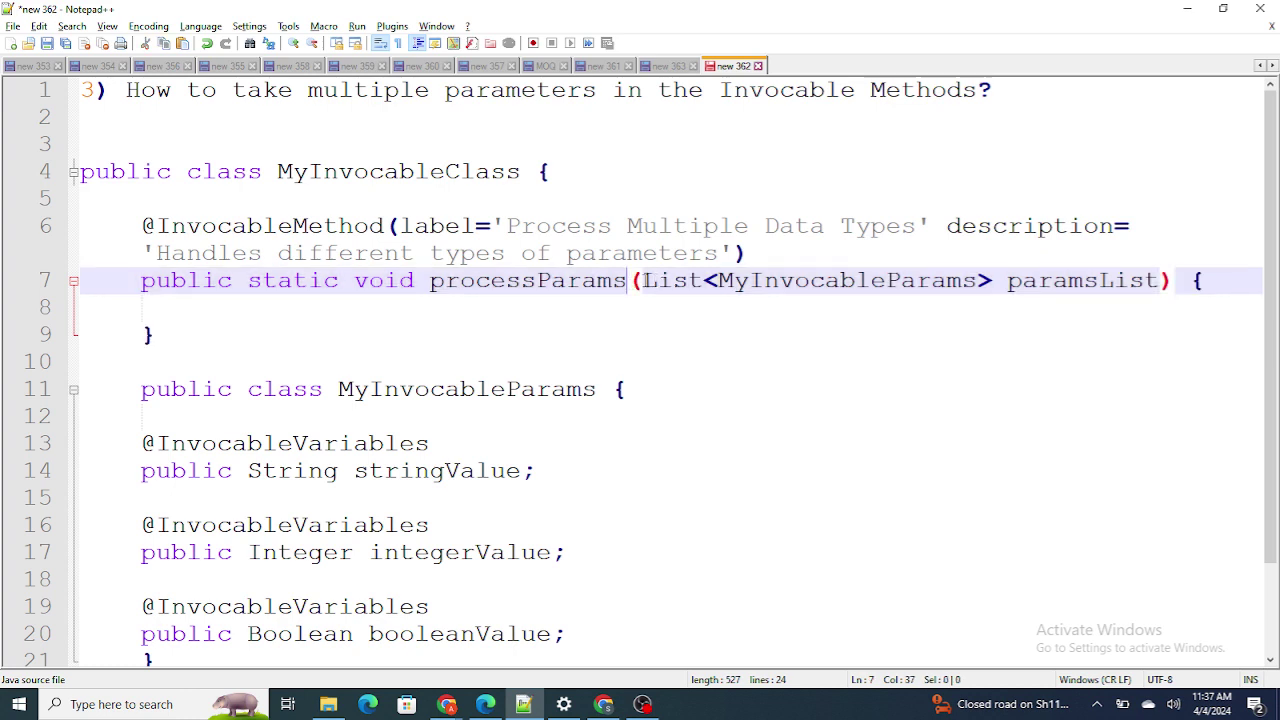
left_click_drag(645, 281, 1158, 283)
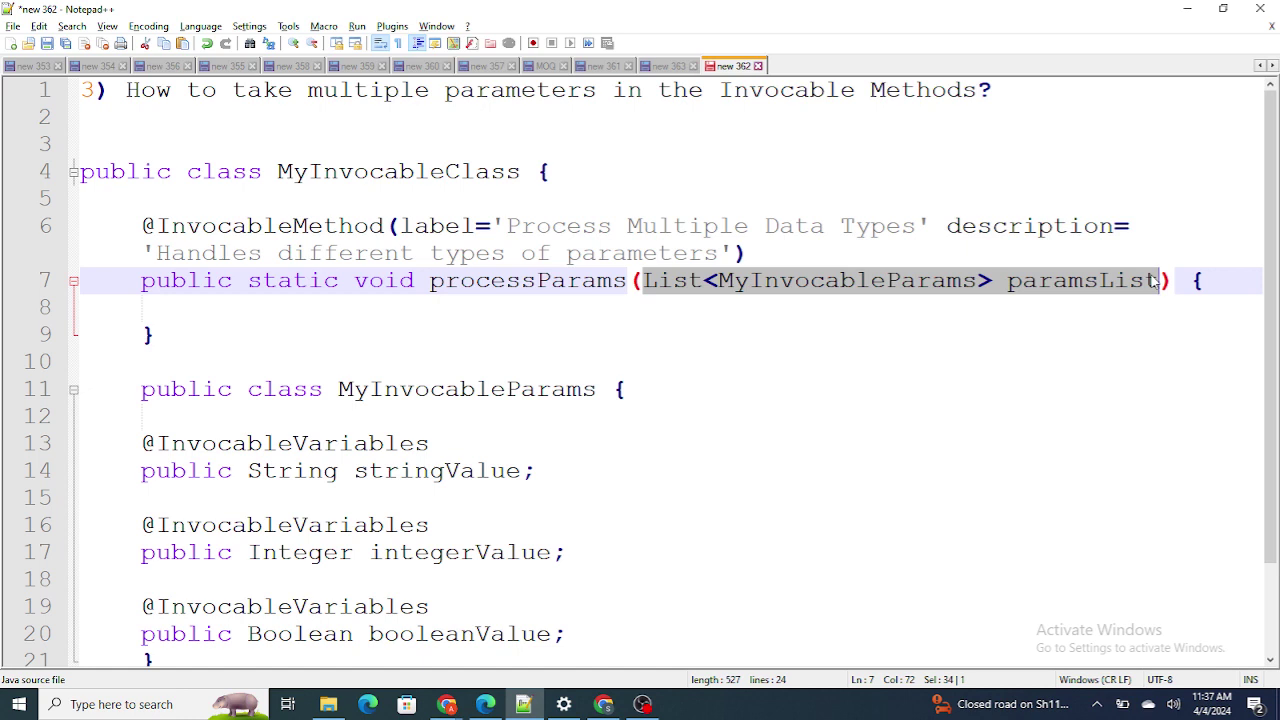
left_click(660, 391)
scroll(454, 430, "down", 2)
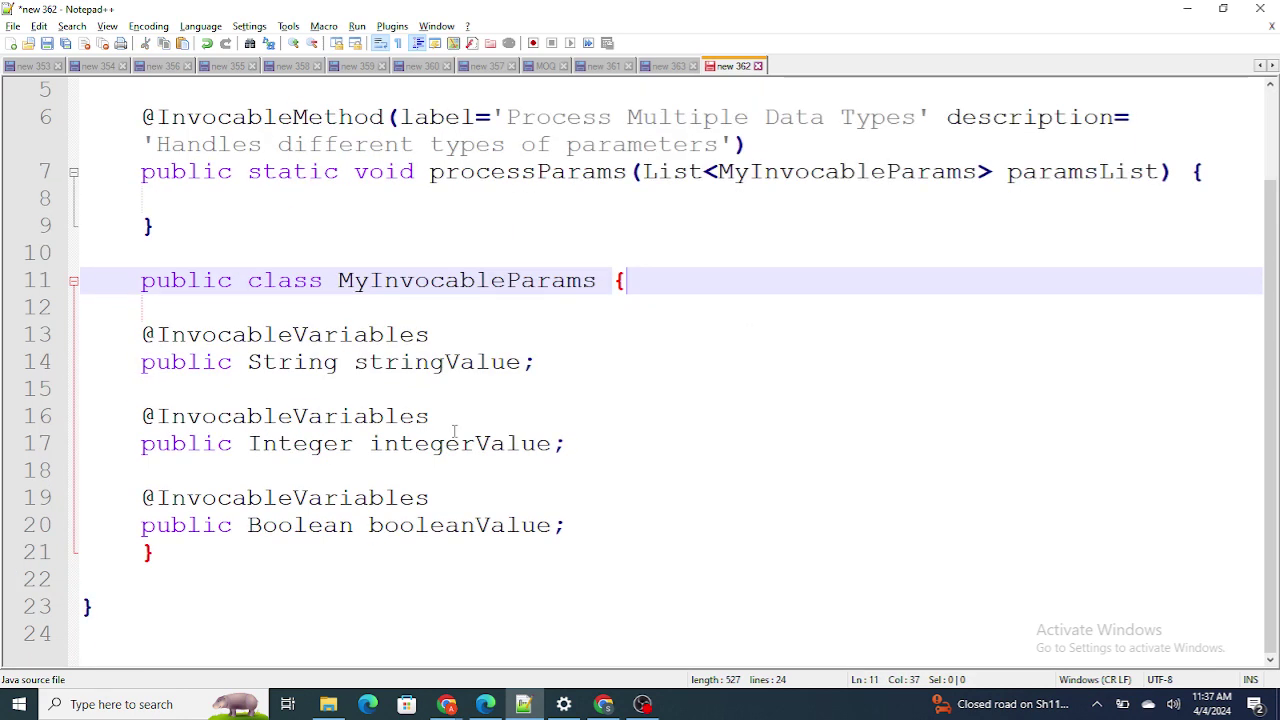
left_click_drag(95, 268, 349, 380)
double_click(292, 362)
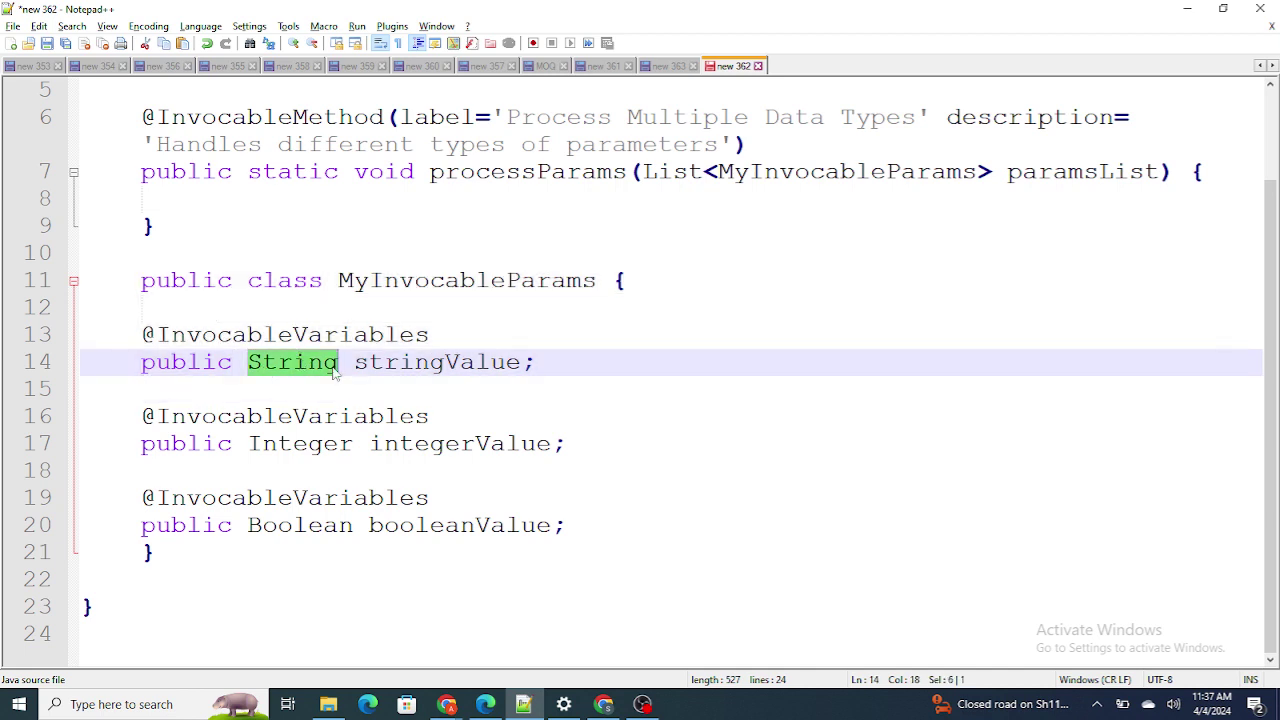
double_click(400, 364)
left_click_drag(430, 335, 150, 316)
Highlight the Integer integerValue field, then all three annotated variables and their annotations.
left_click(430, 420)
triple_click(432, 420)
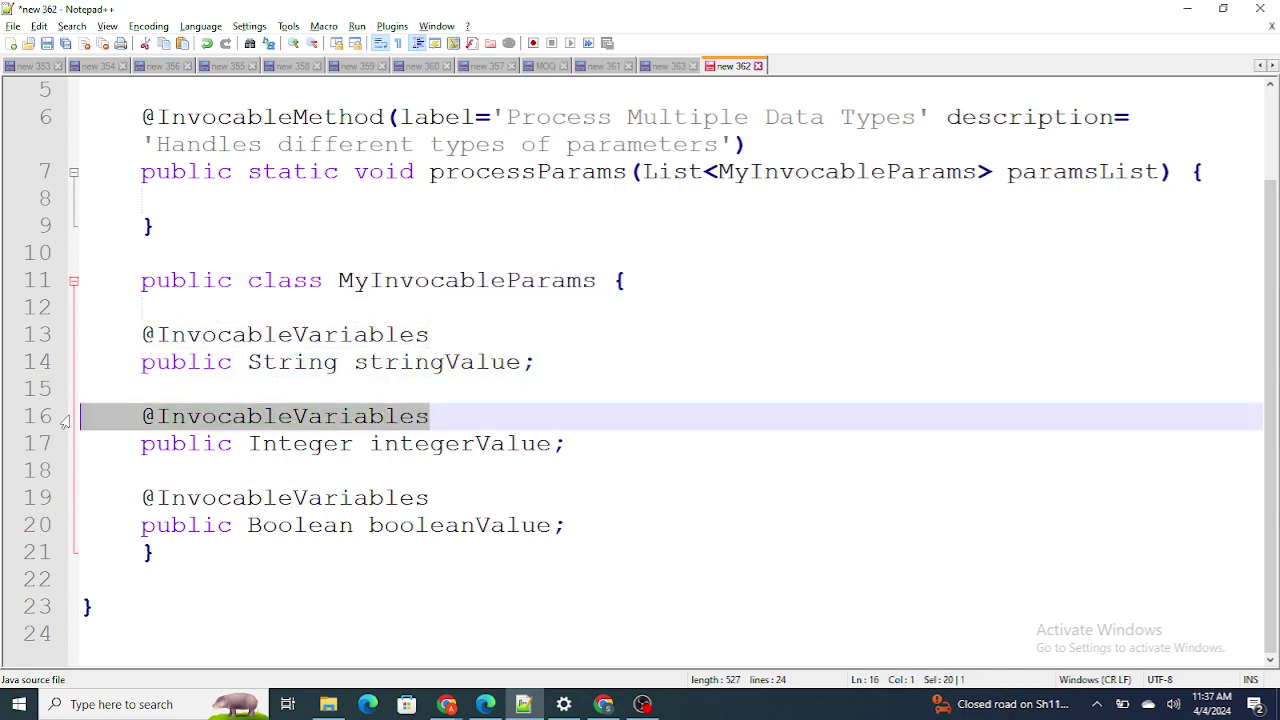
left_click(445, 443)
double_click(445, 443)
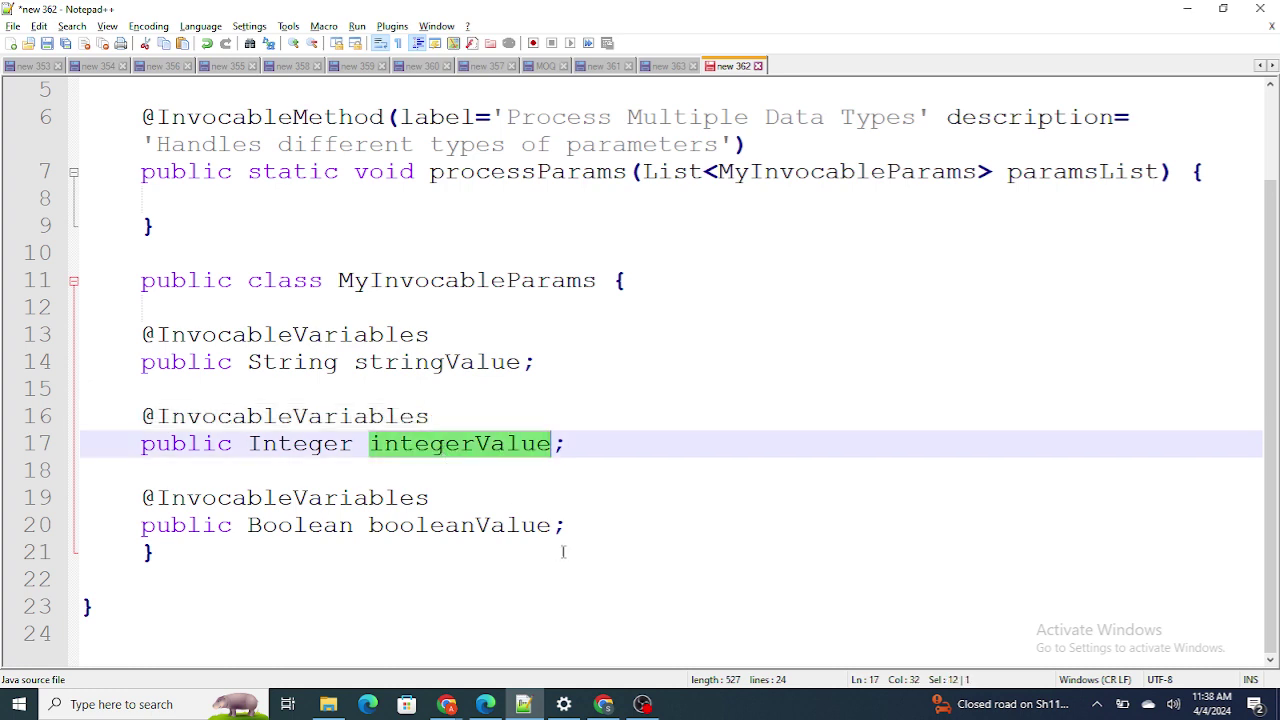
left_click_drag(557, 551, 172, 338)
double_click(223, 335)
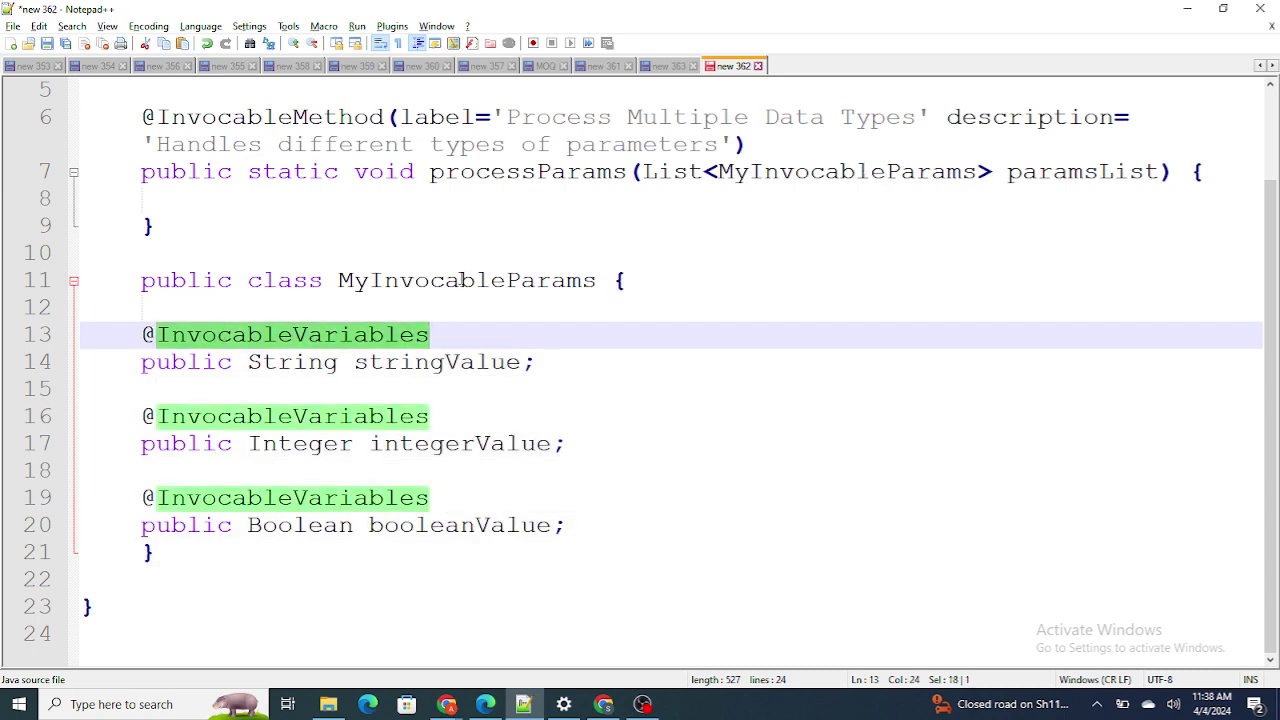
Highlight MyInvocableParams and the paramsList parameter in the invocable method's signature.
double_click(462, 281)
left_click(782, 182)
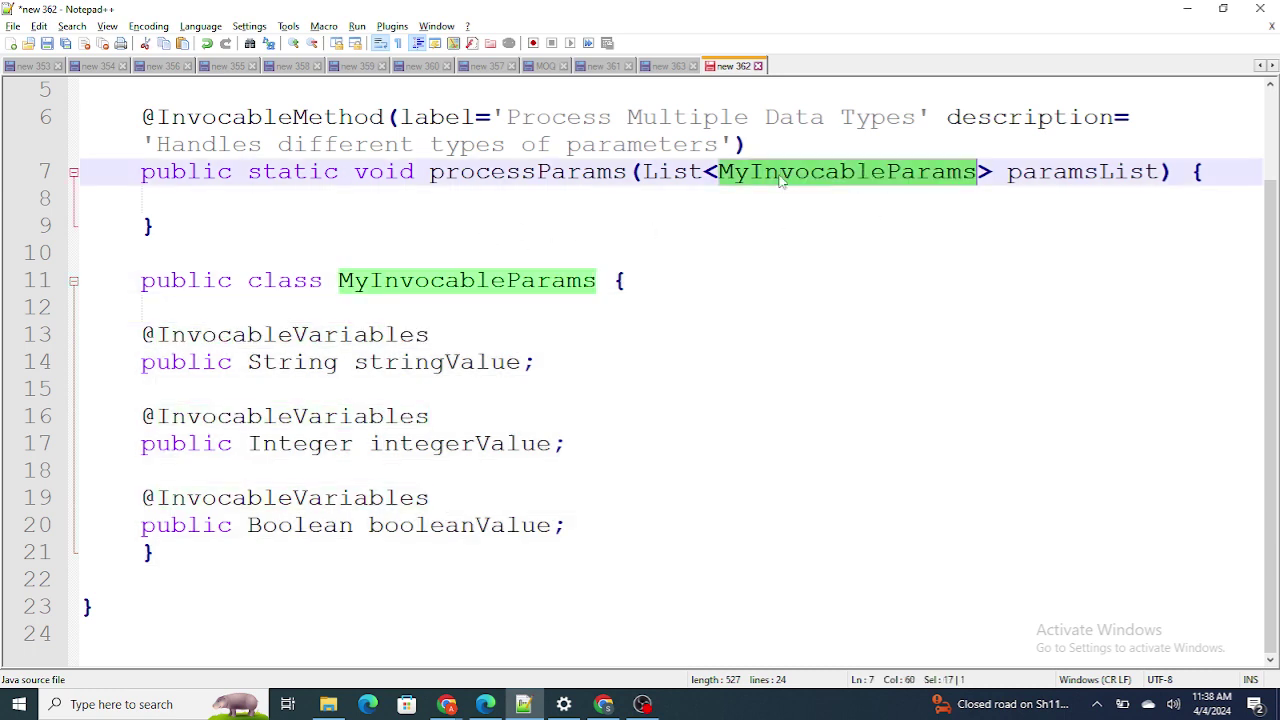
double_click(1104, 174)
left_click(766, 172)
double_click(766, 172)
left_click(1034, 177)
double_click(1034, 177)
Select the three wrapper class variables again, then bring the OBS Studio window forward.
left_click_drag(106, 312, 574, 528)
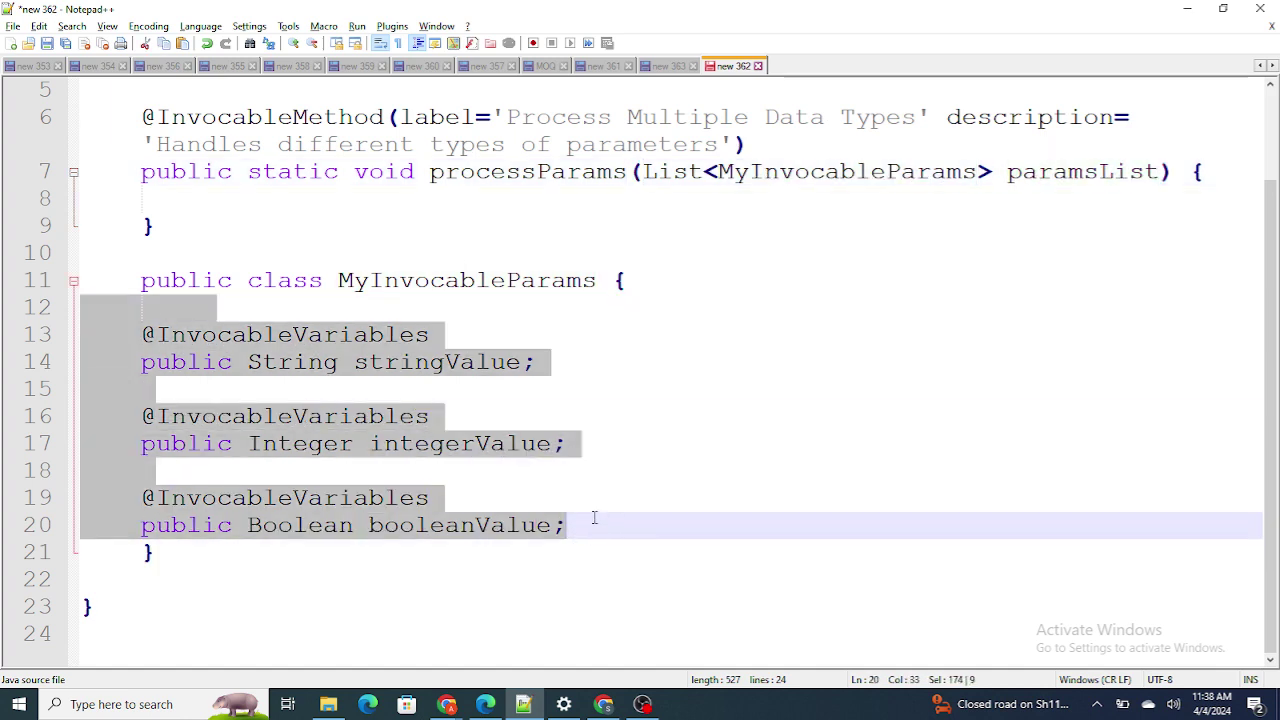
scroll(688, 427, "up", 2)
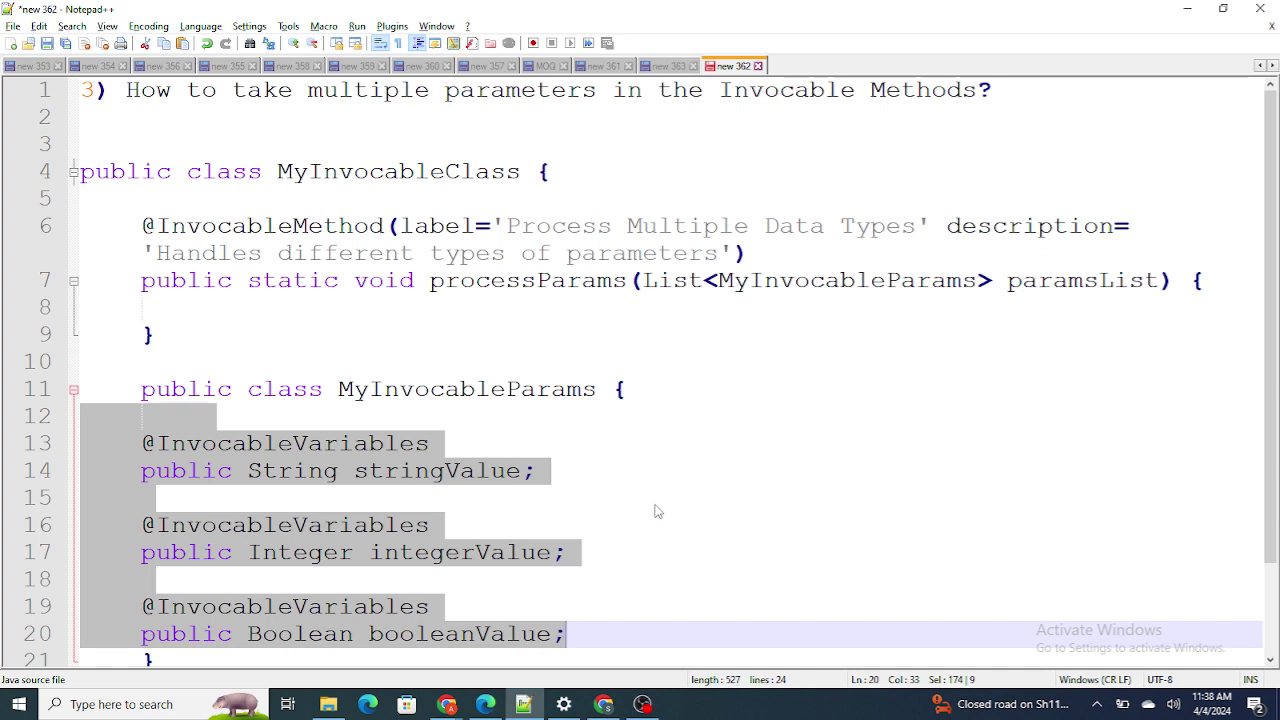
left_click(642, 704)
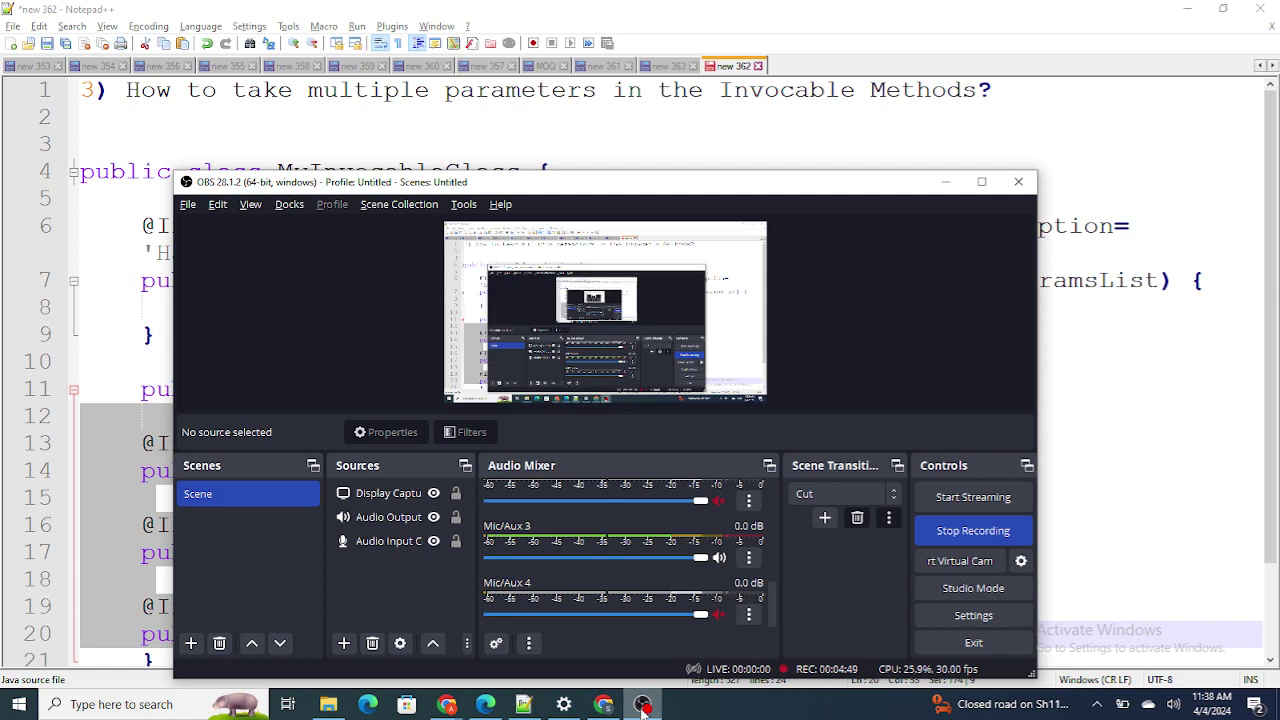